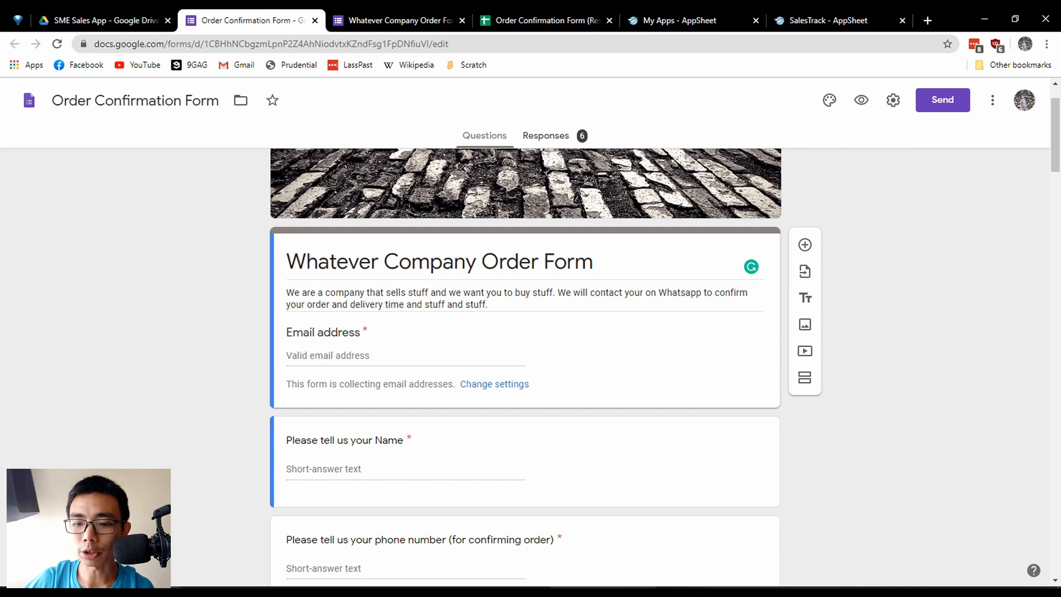
Switch to the LibreOffice Writer outline and highlight section 2, "Google Form and Google Sheet Overview", including its two sub-items.
left_click(604, 591)
left_click_drag(170, 236, 306, 289)
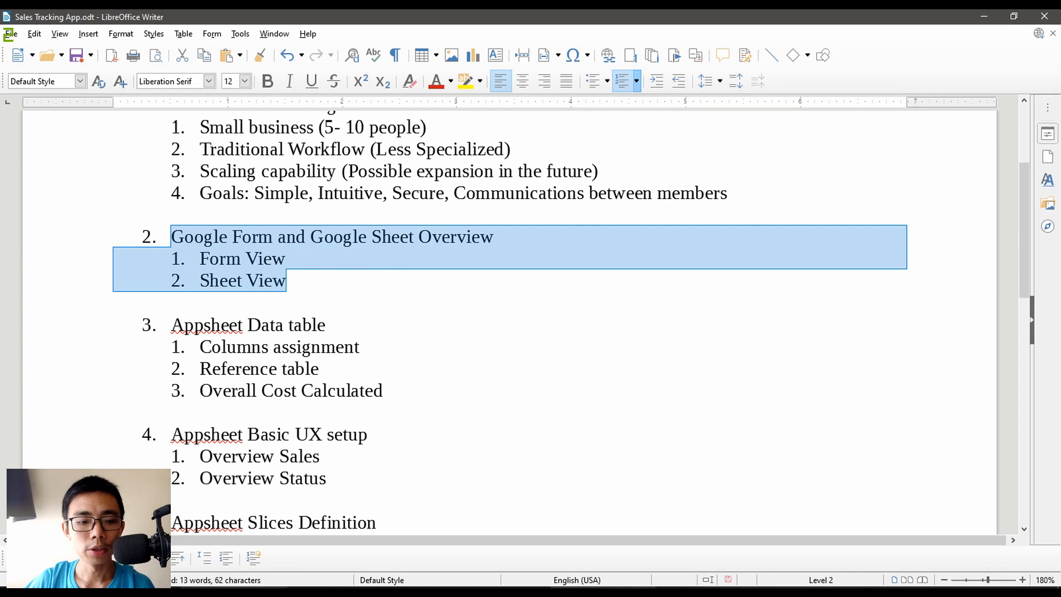
Switch to Chrome and view the published Whatever Company Order Form, returning to its Google Forms editor.
left_click(232, 590)
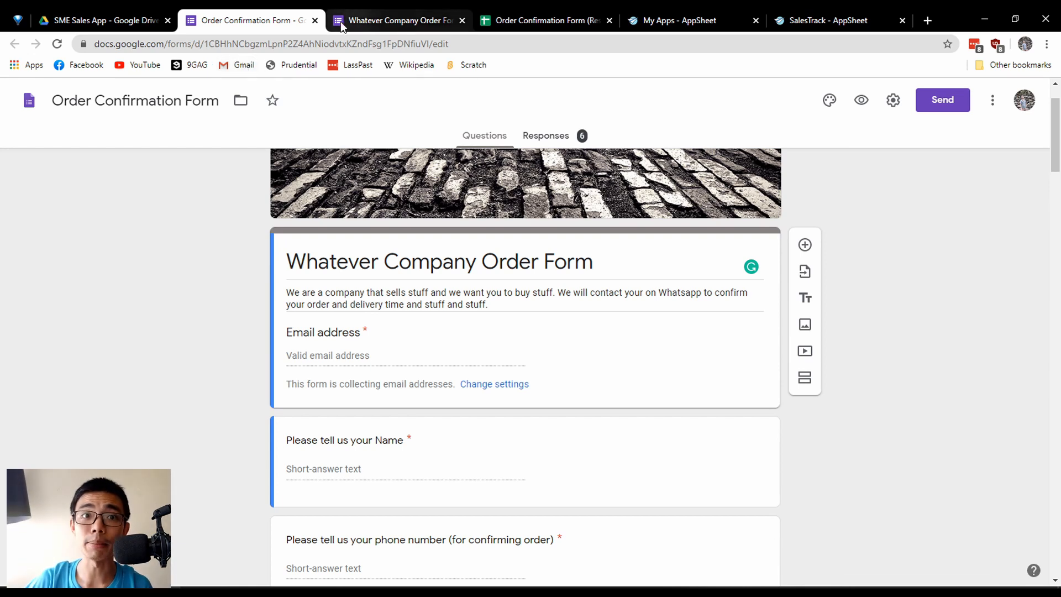
left_click(368, 9)
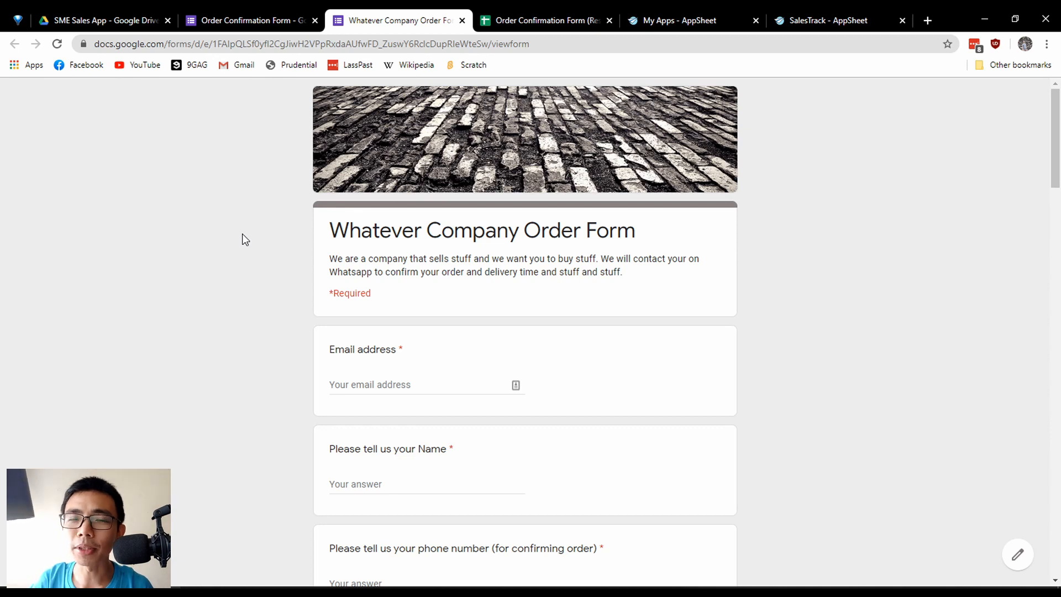
left_click(257, 17)
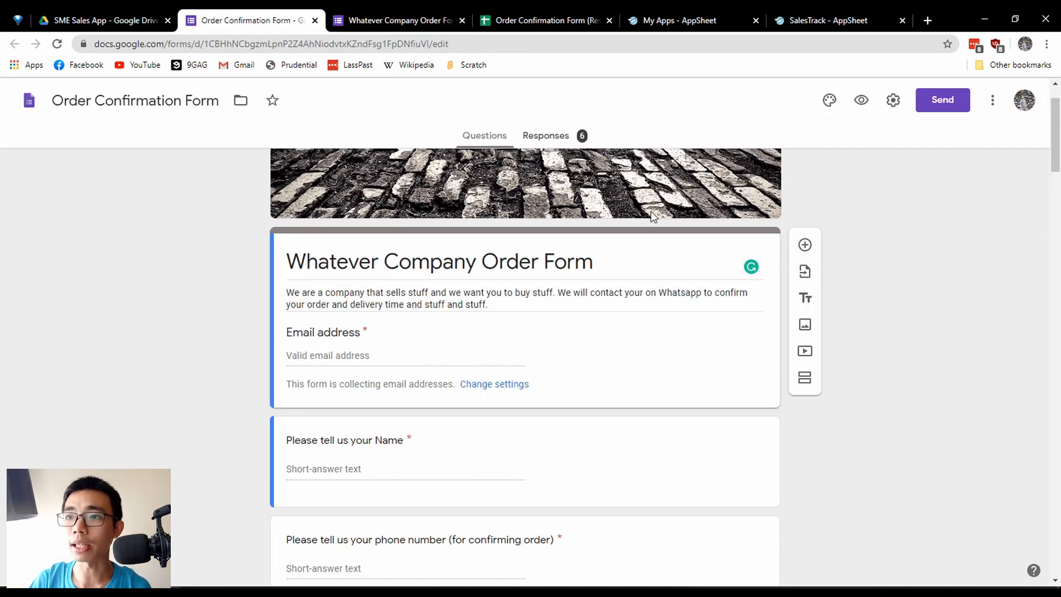
Examine the order form's description, email address question and name question in the editor.
scroll(428, 265, "down", 3)
scroll(386, 231, "up", 1)
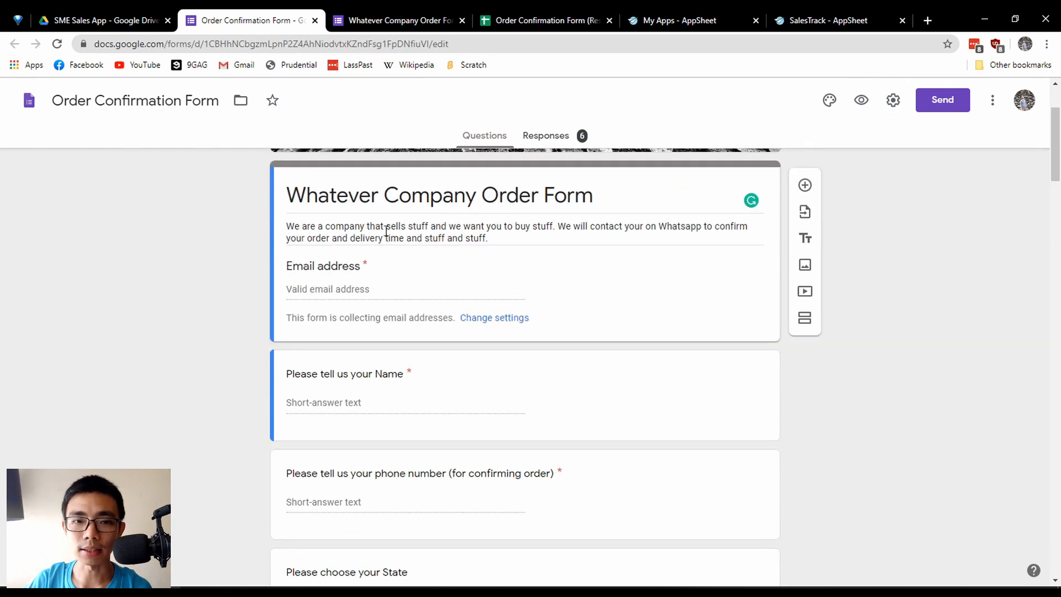
scroll(386, 231, "up", 2)
scroll(323, 226, "down", 2)
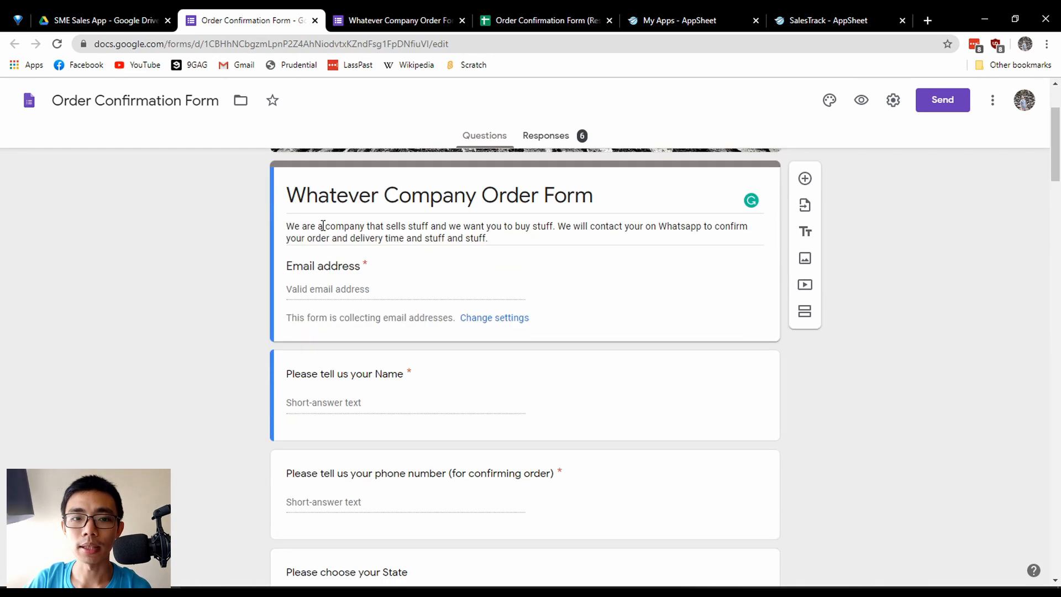
triple_click(324, 226)
left_click(498, 238)
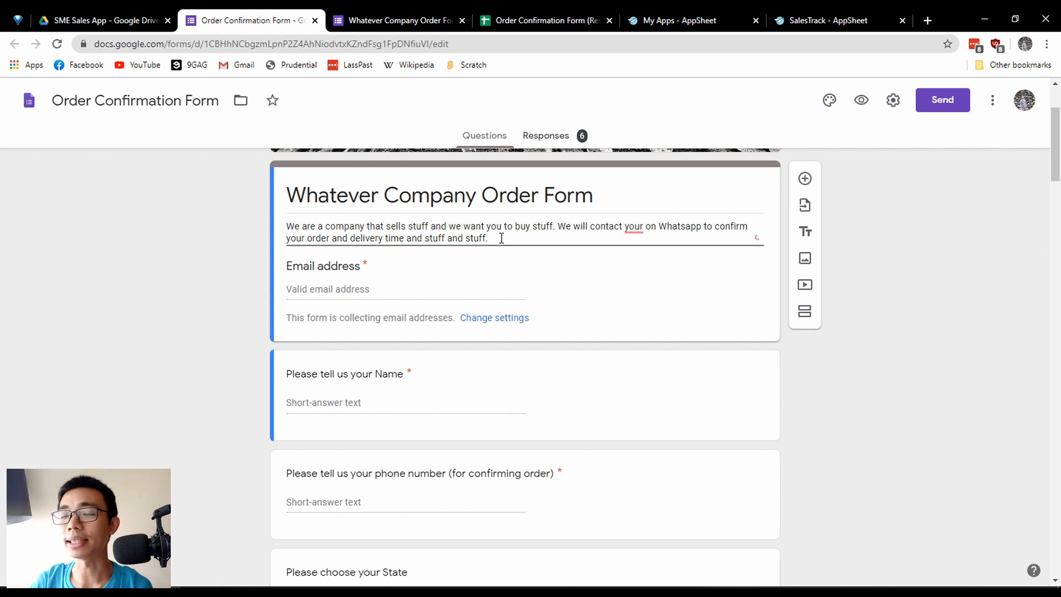
left_click(363, 289)
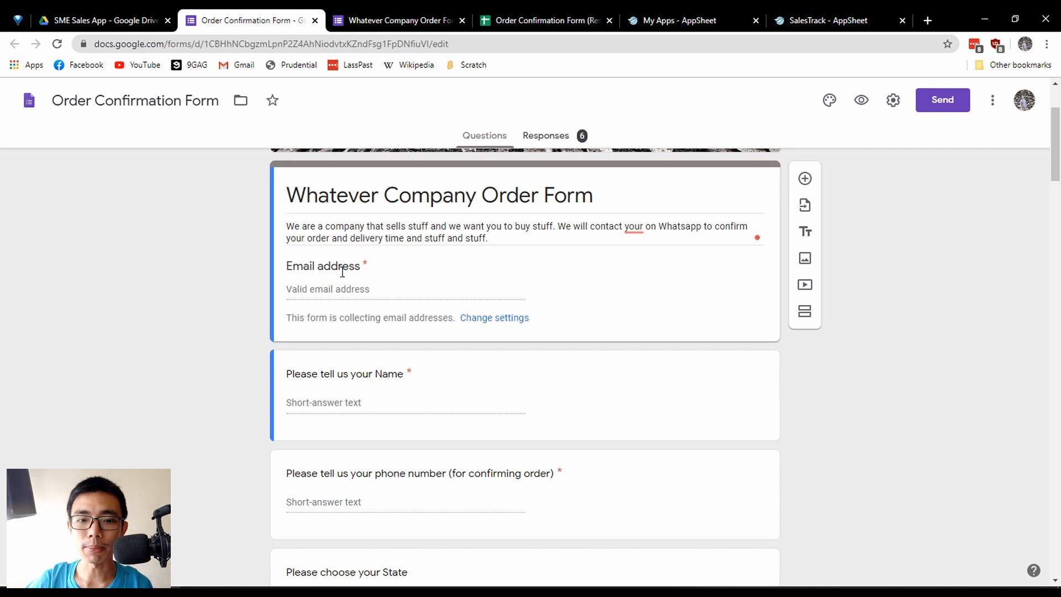
scroll(378, 474, "down", 1)
scroll(377, 474, "down", 2)
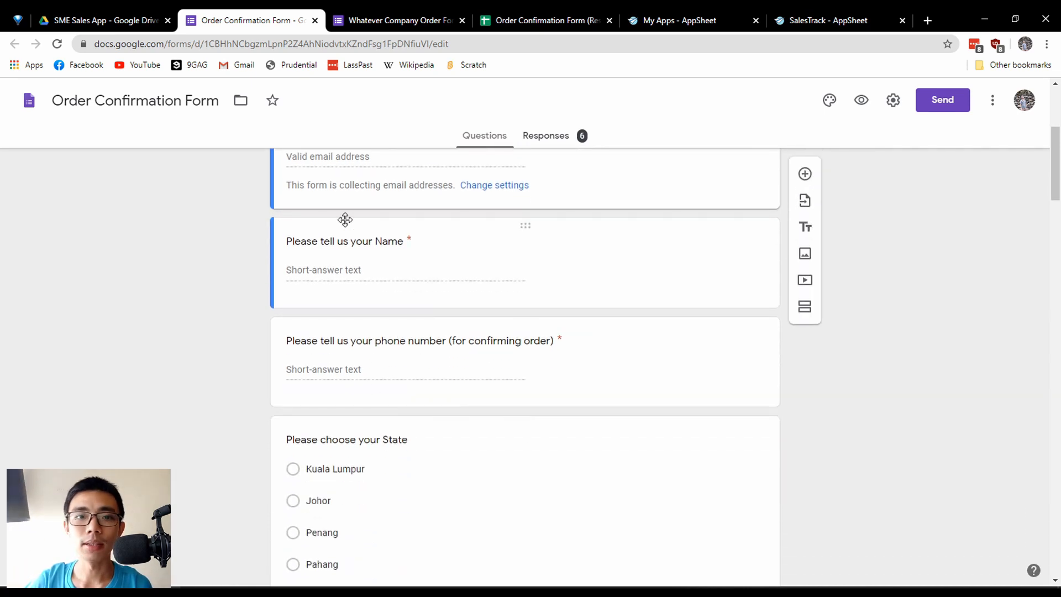
left_click(381, 242)
left_click(244, 327)
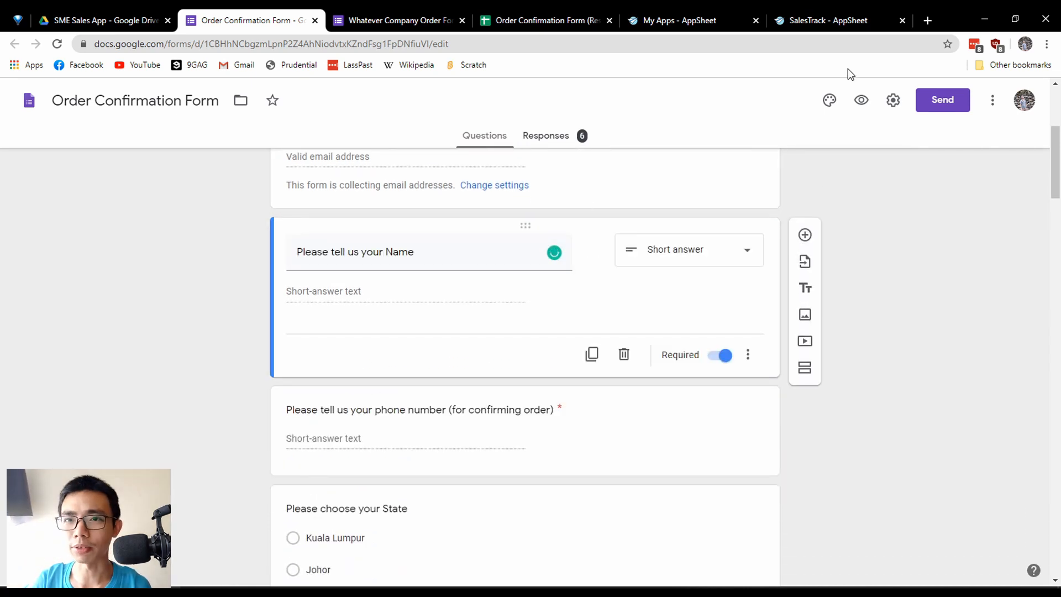
Open the published order form and look through its contact questions, state list and item quantity questions.
left_click(354, 16)
scroll(276, 354, "down", 5)
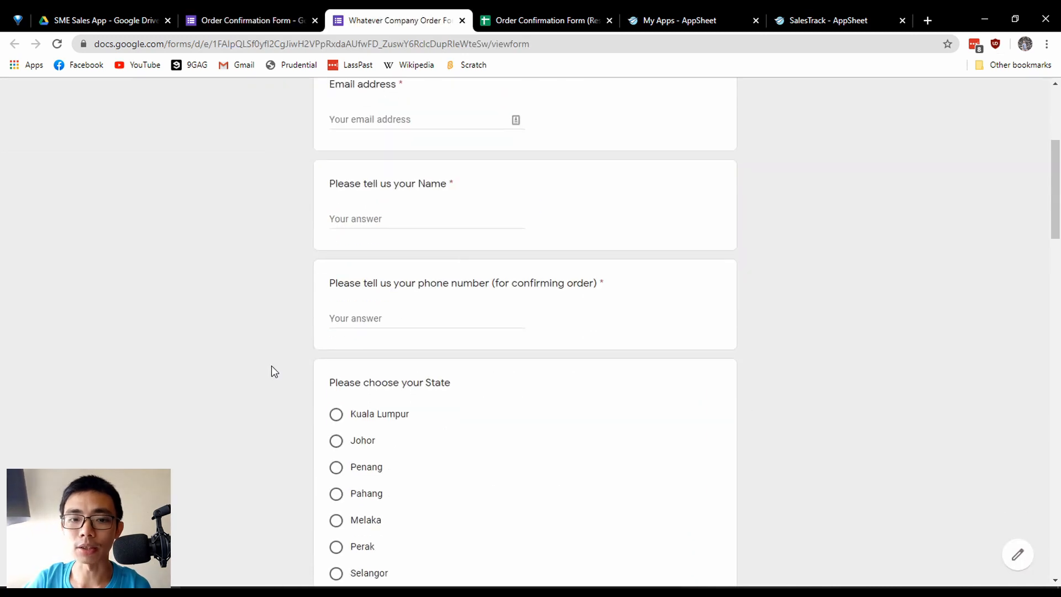
scroll(271, 366, "down", 1)
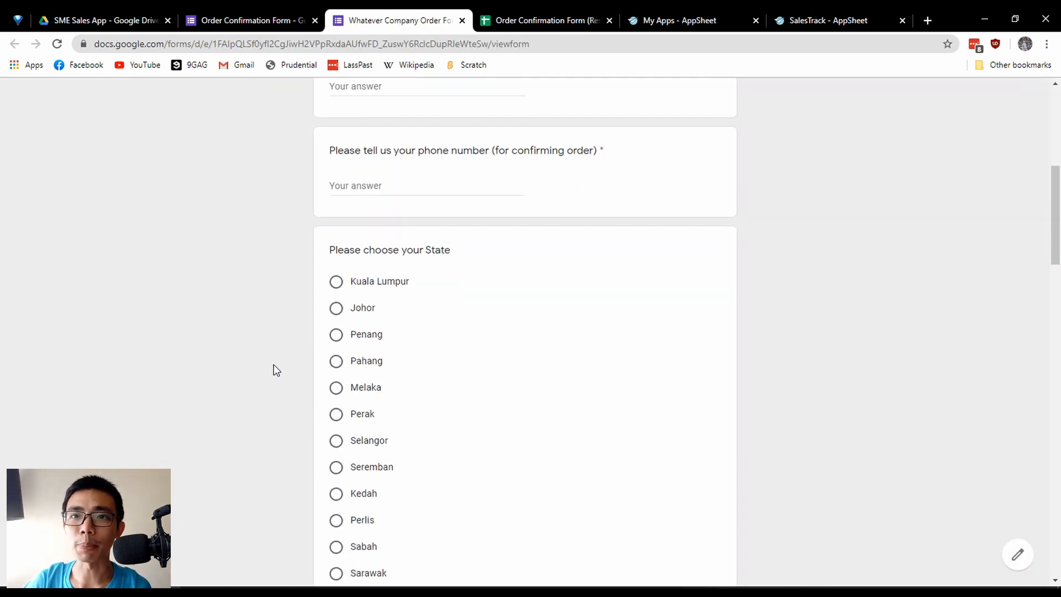
scroll(274, 363, "down", 1)
left_click_drag(337, 185, 413, 188)
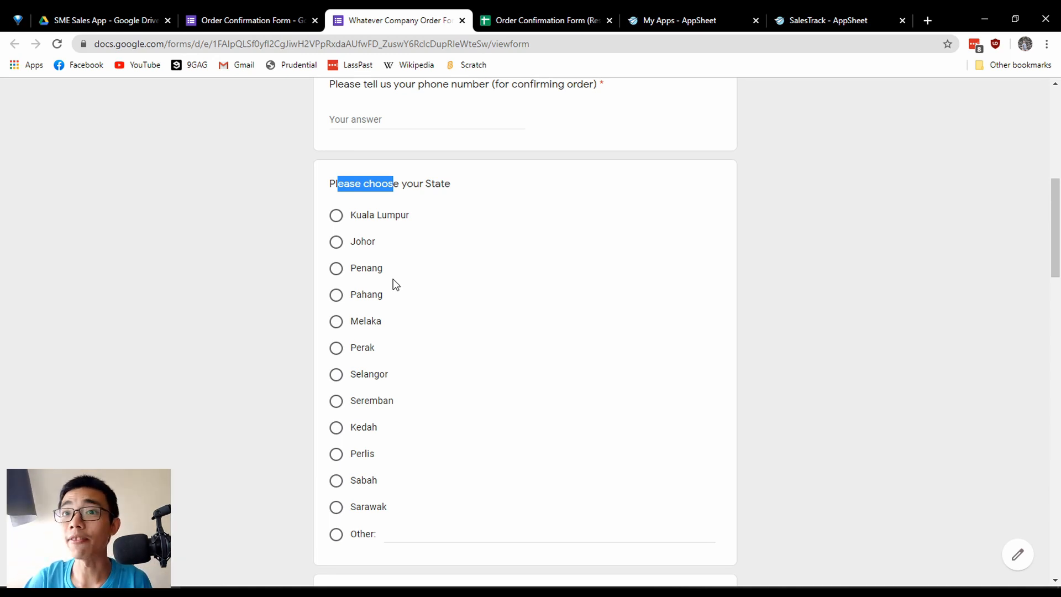
scroll(343, 317, "down", 20)
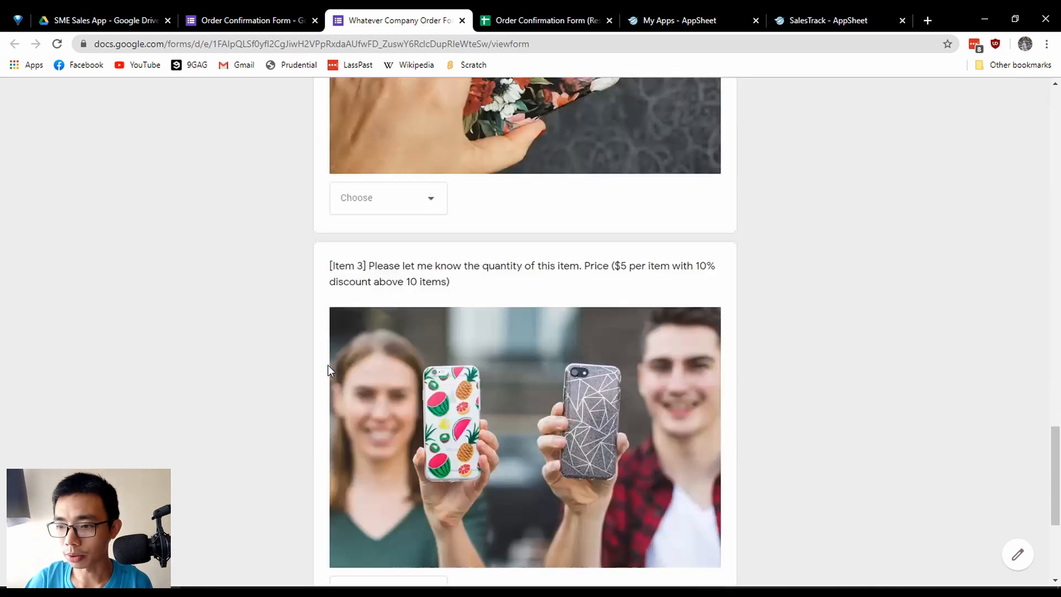
scroll(327, 364, "down", 5)
scroll(371, 377, "up", 6)
scroll(514, 433, "down", 4)
scroll(499, 417, "up", 5)
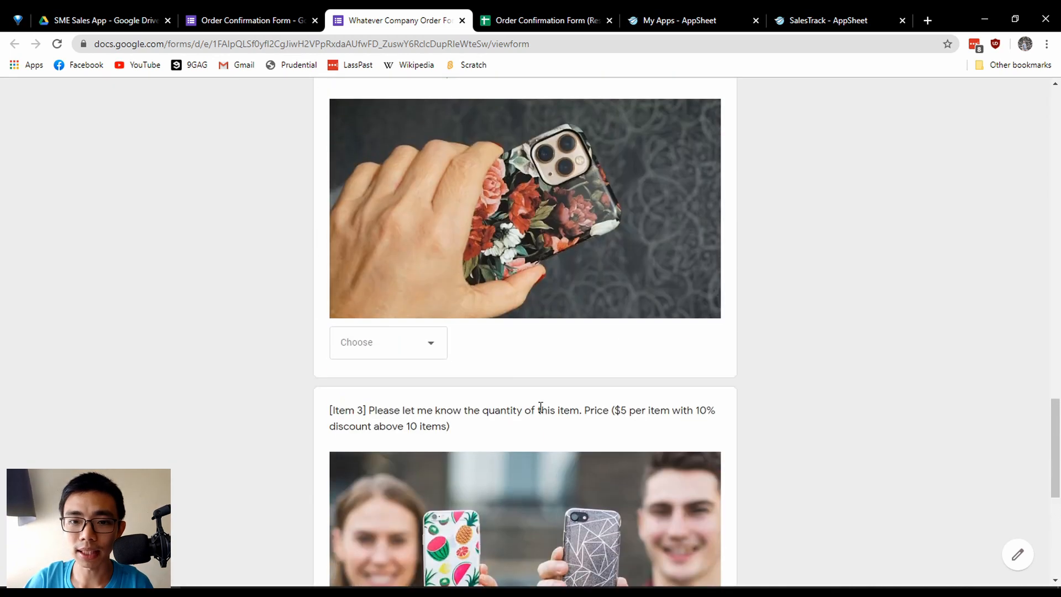
scroll(536, 409, "up", 12)
scroll(531, 412, "up", 7)
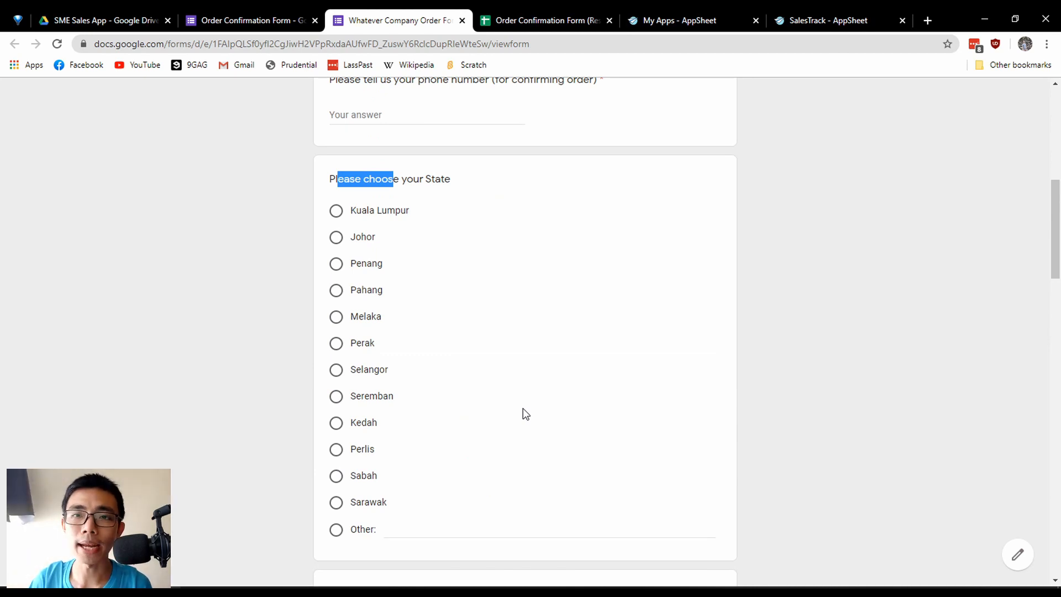
Try several answers in the "Please choose your State" question, including Perlis and Sarawak.
left_click(360, 177)
left_click_drag(338, 179, 434, 510)
left_click(437, 508)
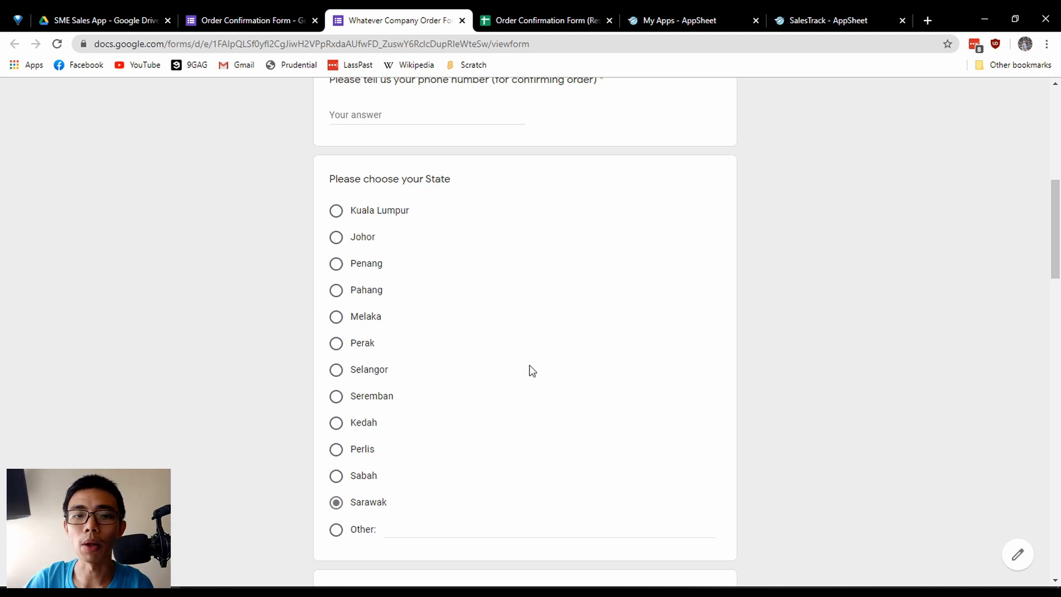
left_click_drag(356, 210, 410, 448)
left_click(410, 449)
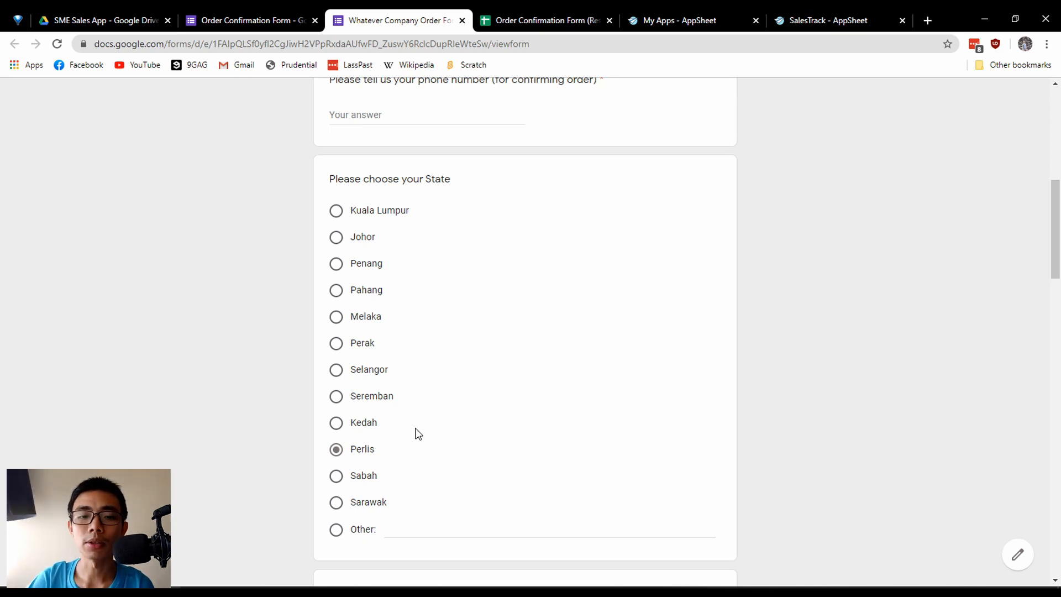
left_click(376, 423)
left_click(351, 476)
left_click_drag(368, 502, 372, 501)
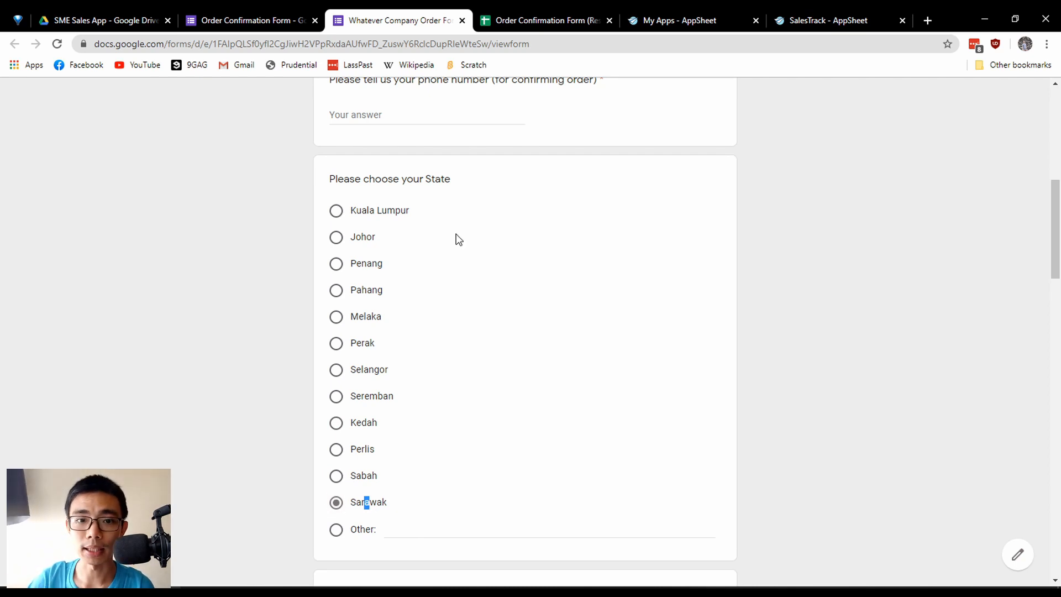
Choose Kuala Lumpur as the state in the published form.
left_click(366, 207)
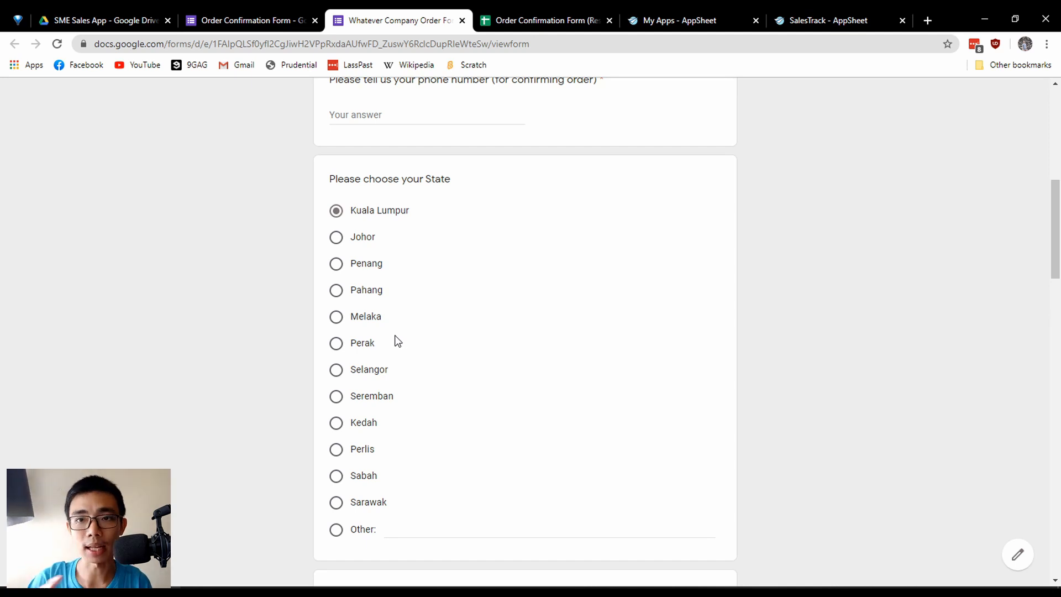
Examine the required postcode and delivery address questions that follow the state list.
scroll(401, 338, "down", 6)
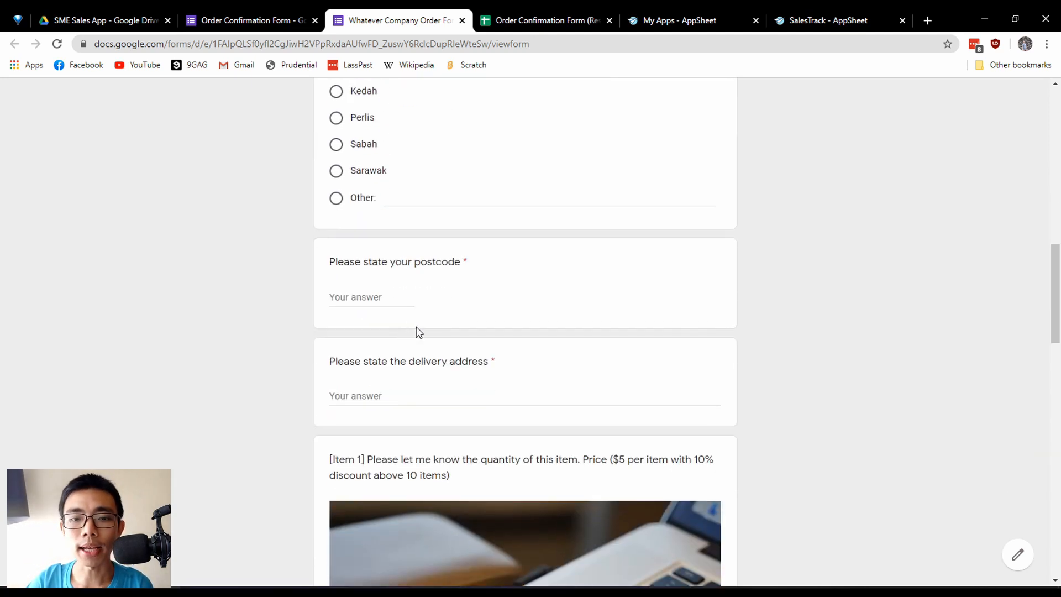
left_click(379, 399)
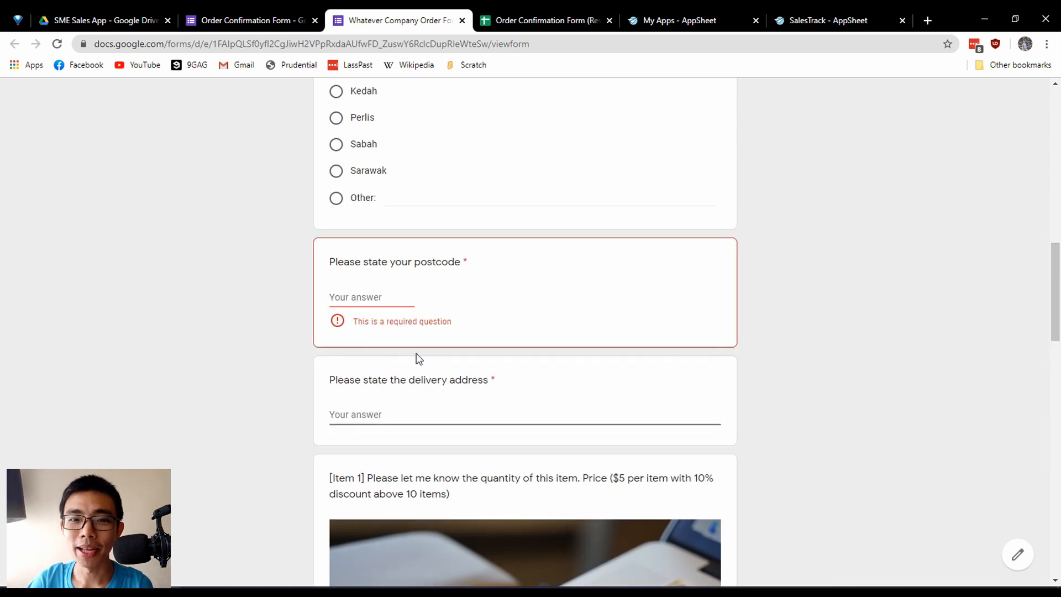
scroll(415, 355, "down", 1)
left_click_drag(447, 319, 452, 322)
left_click(453, 322)
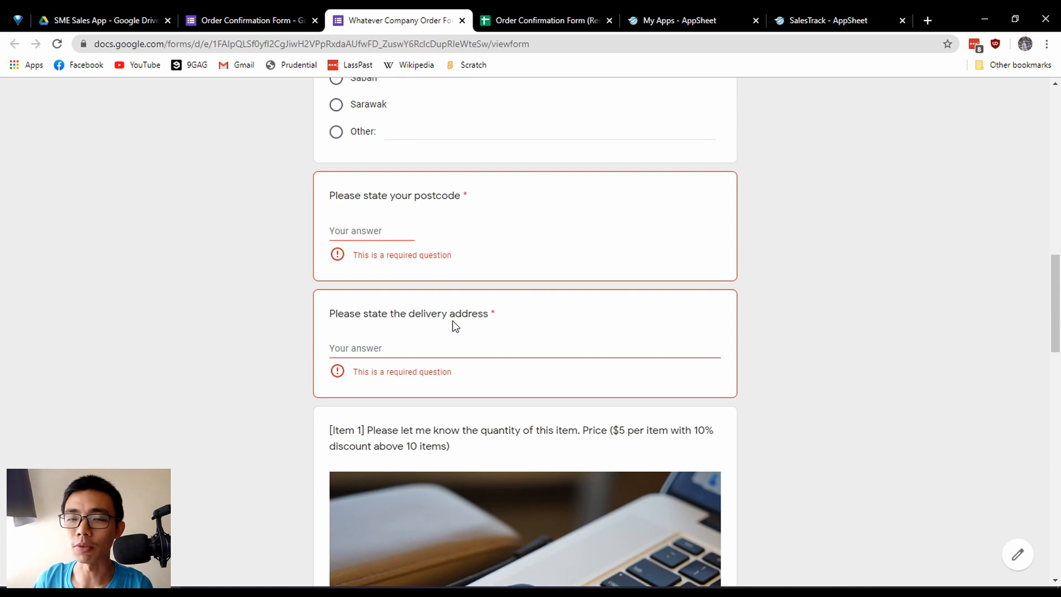
left_click_drag(362, 191, 442, 197)
left_click(443, 198)
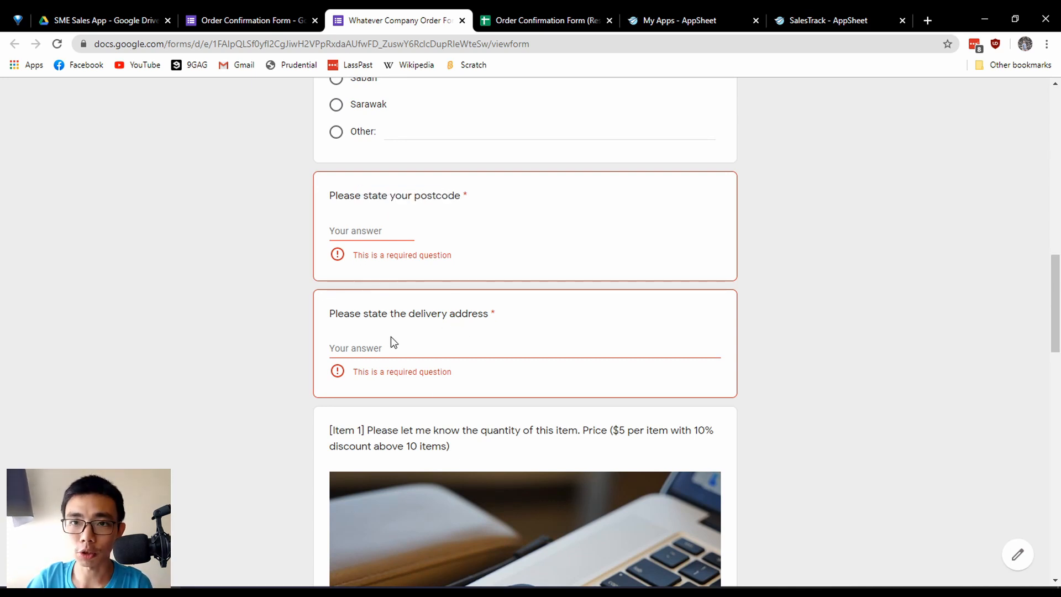
scroll(401, 346, "up", 6)
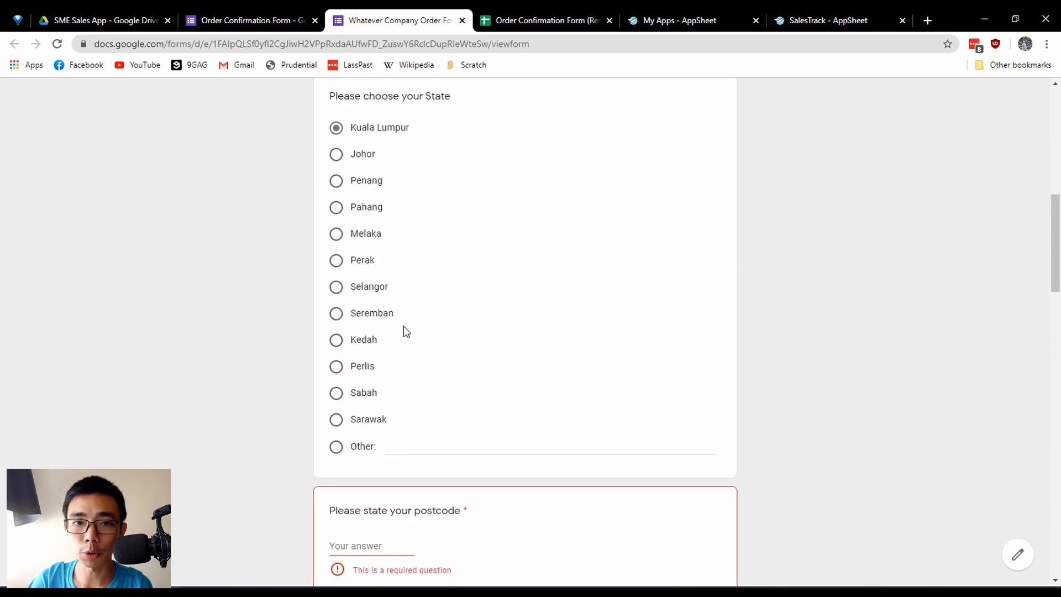
scroll(385, 333, "down", 7)
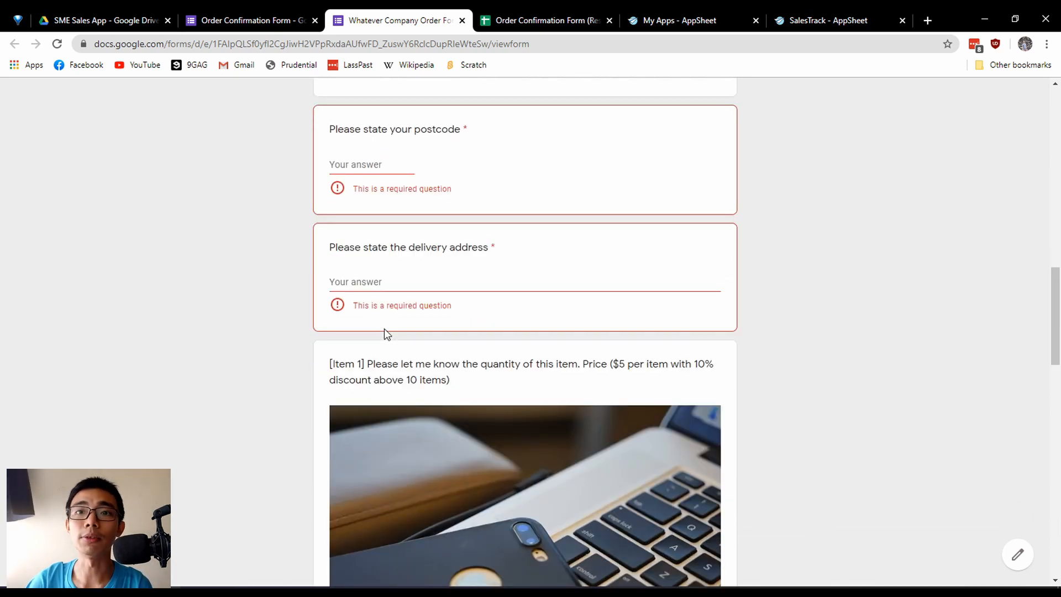
left_click_drag(364, 129, 483, 126)
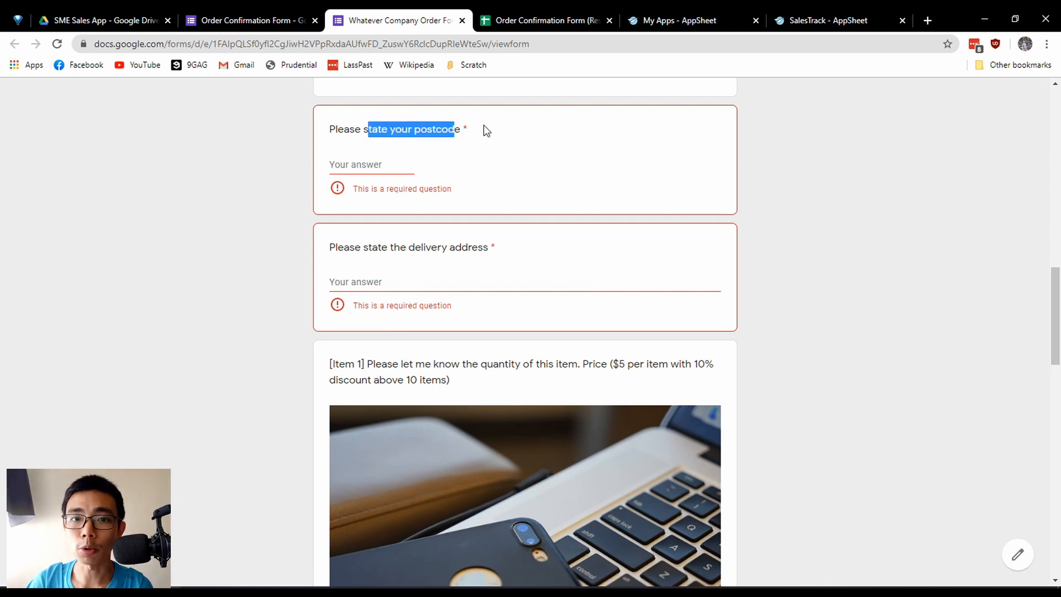
left_click(451, 171)
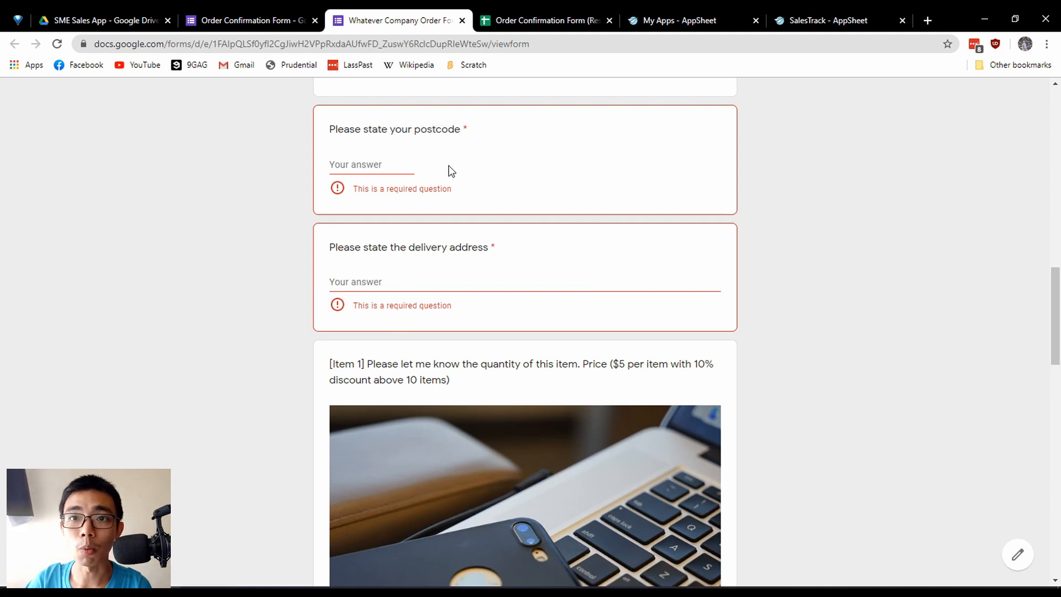
Examine the Item 1 question's wording, price and discount text, and its available quantity choices.
scroll(361, 283, "down", 5)
scroll(307, 357, "up", 1)
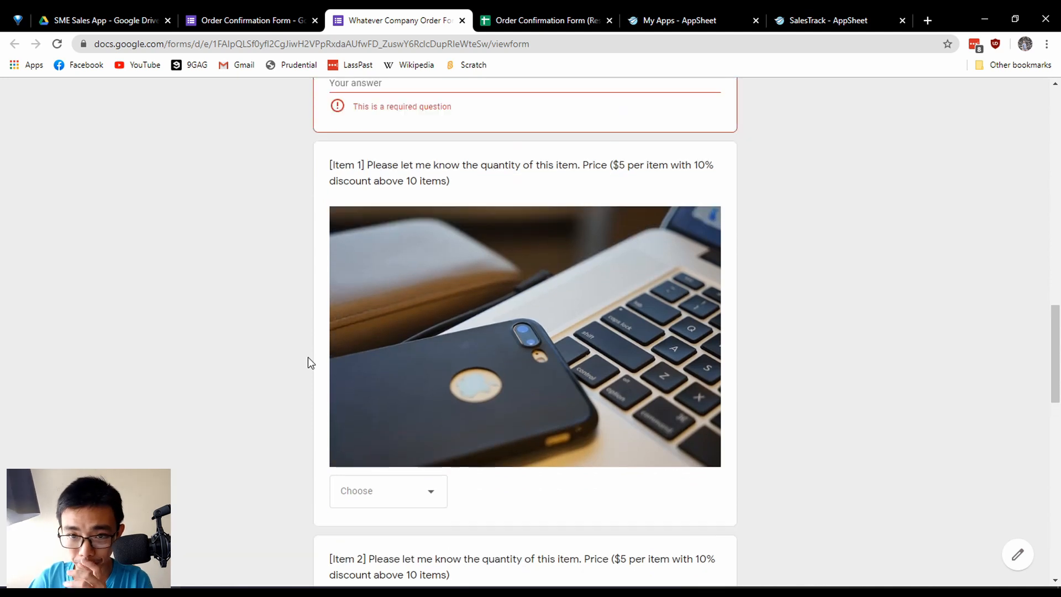
left_click_drag(330, 165, 449, 184)
left_click(453, 186)
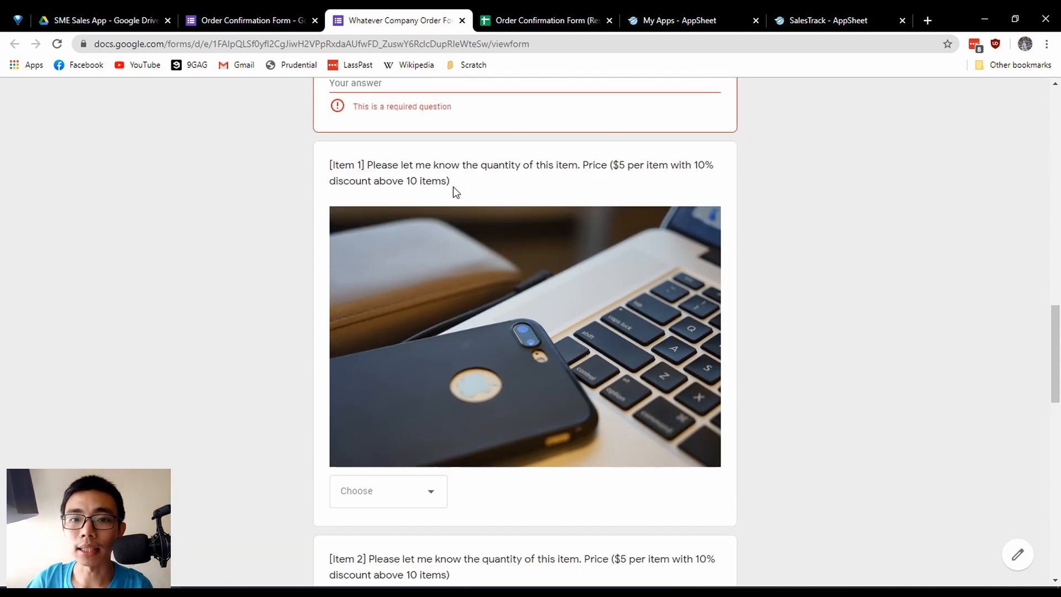
left_click(404, 499)
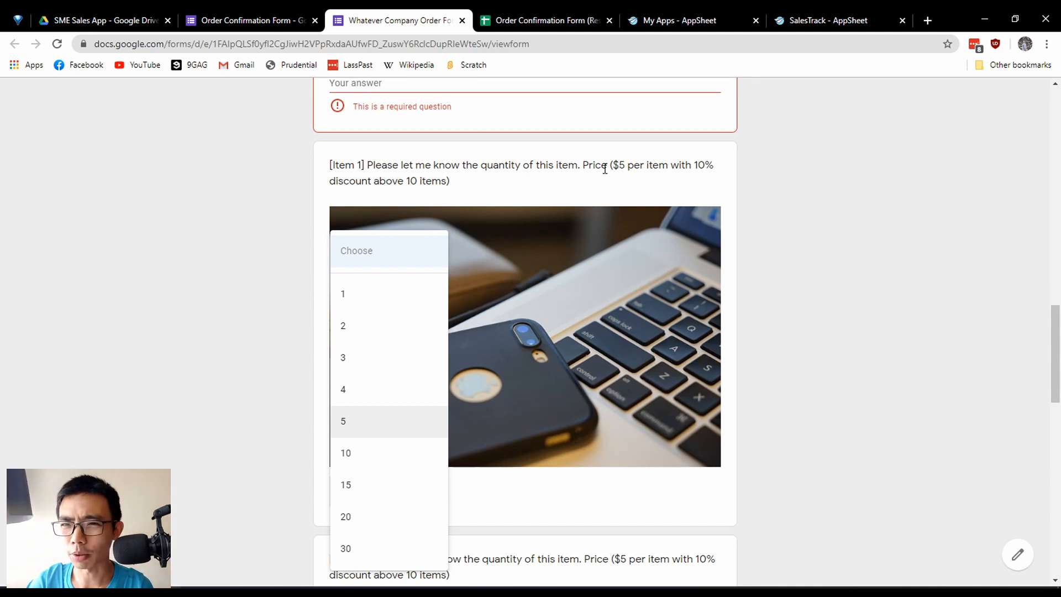
left_click_drag(582, 165, 595, 184)
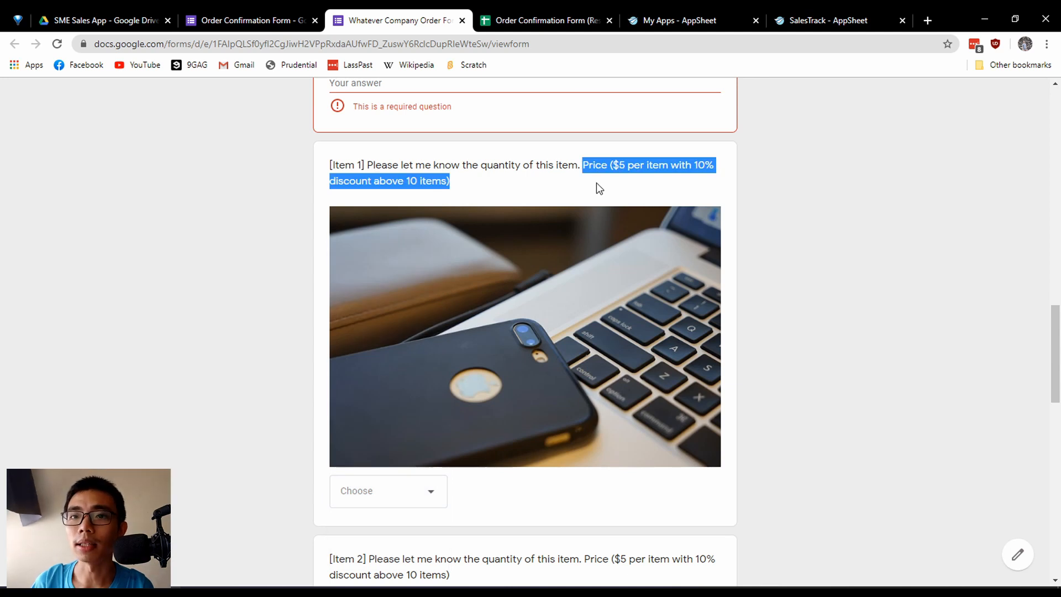
left_click_drag(381, 165, 547, 166)
left_click(558, 173)
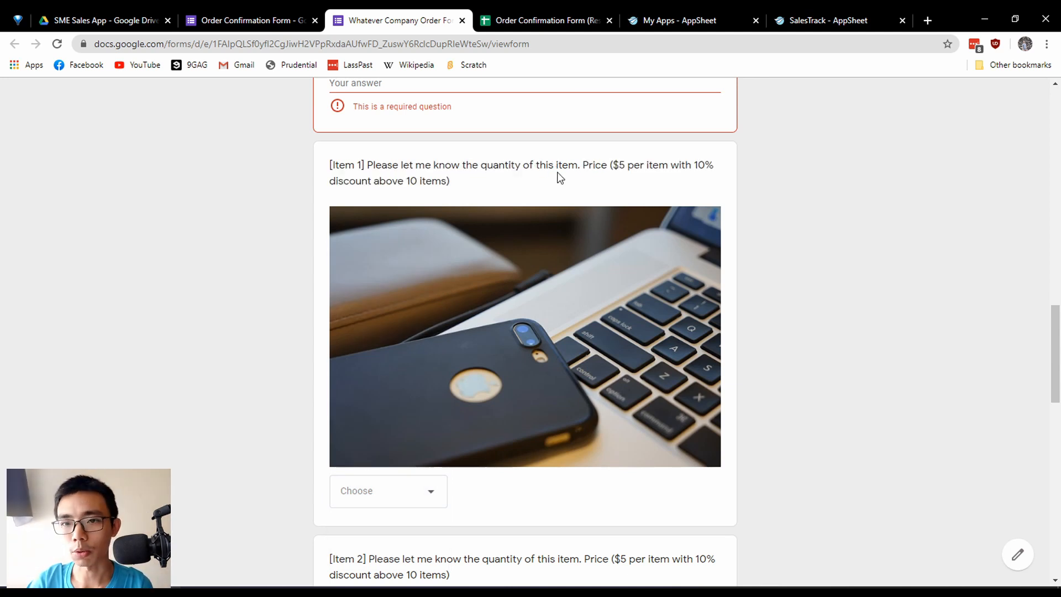
Set the Item 1 quantity to 5 in the published form.
scroll(365, 288, "down", 2)
left_click(426, 372)
scroll(405, 519, "down", 3)
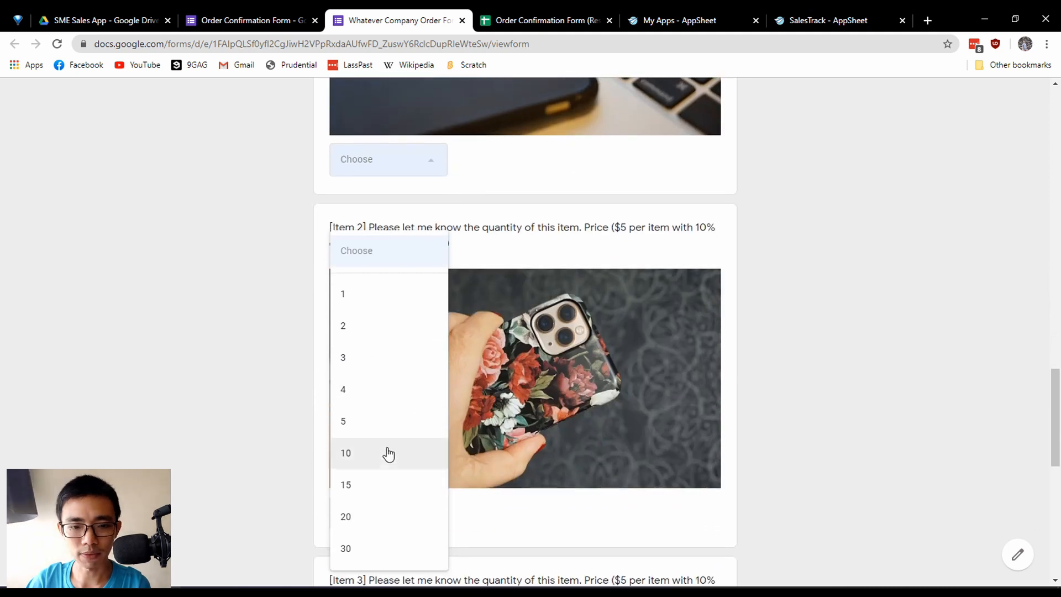
left_click(388, 422)
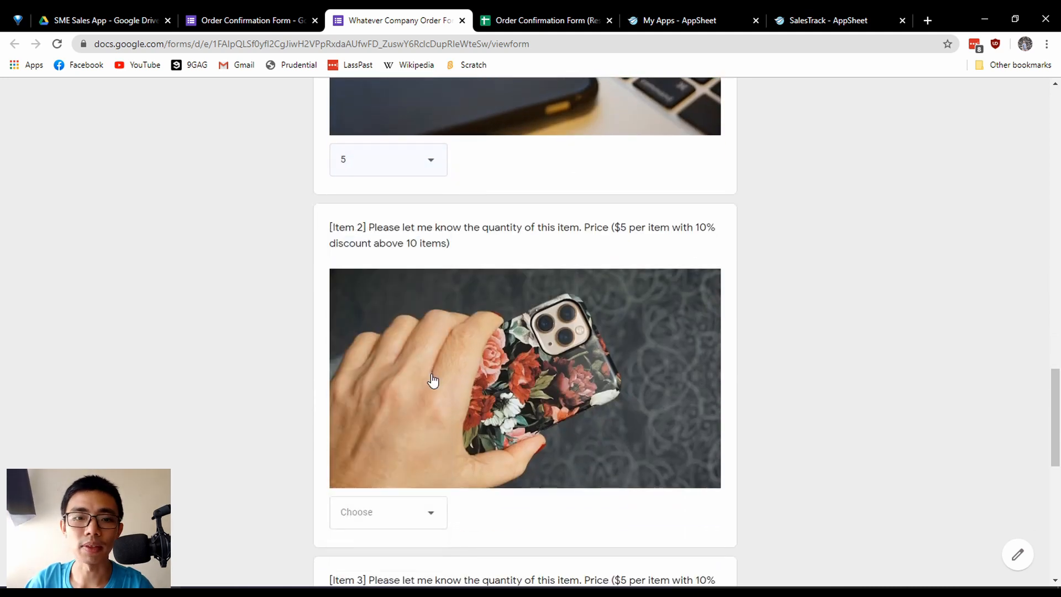
Change the Item 1 quantity in the published form to 10, to 20, and finally to 30.
left_click(429, 162)
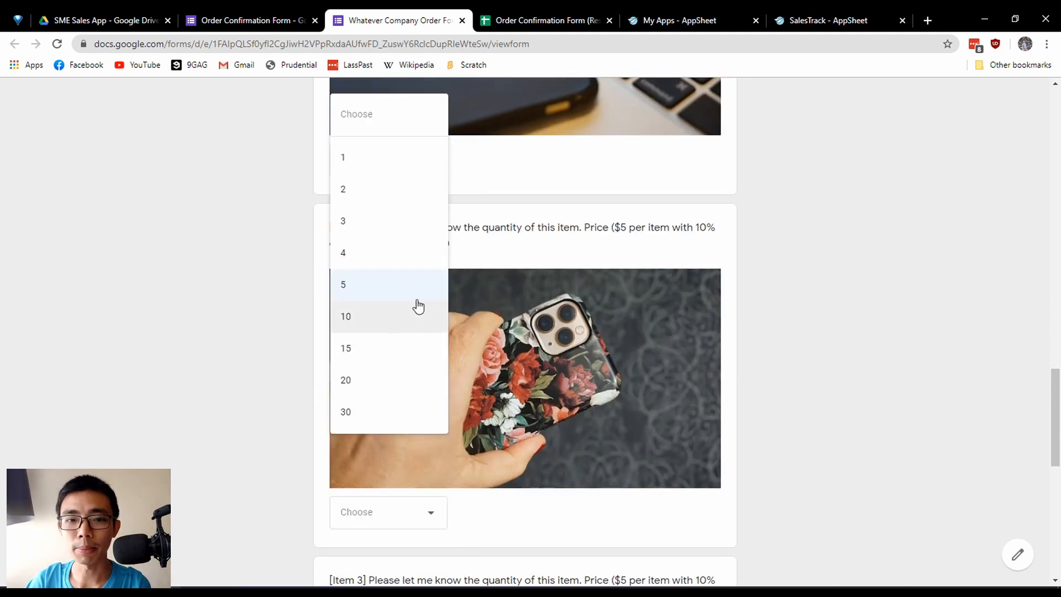
left_click(390, 320)
left_click(417, 157)
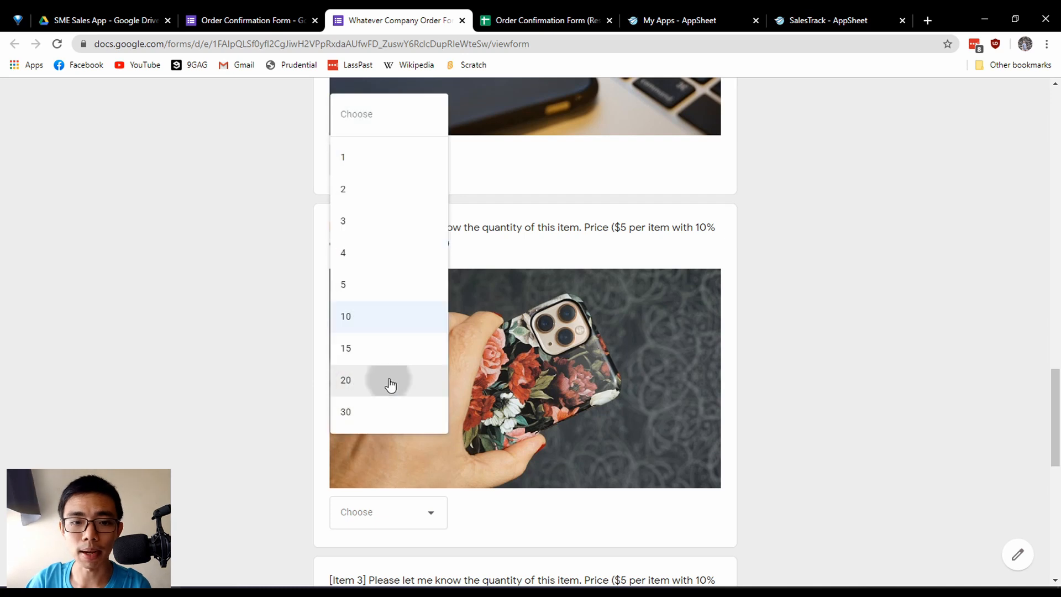
left_click(391, 382)
scroll(282, 403, "up", 3)
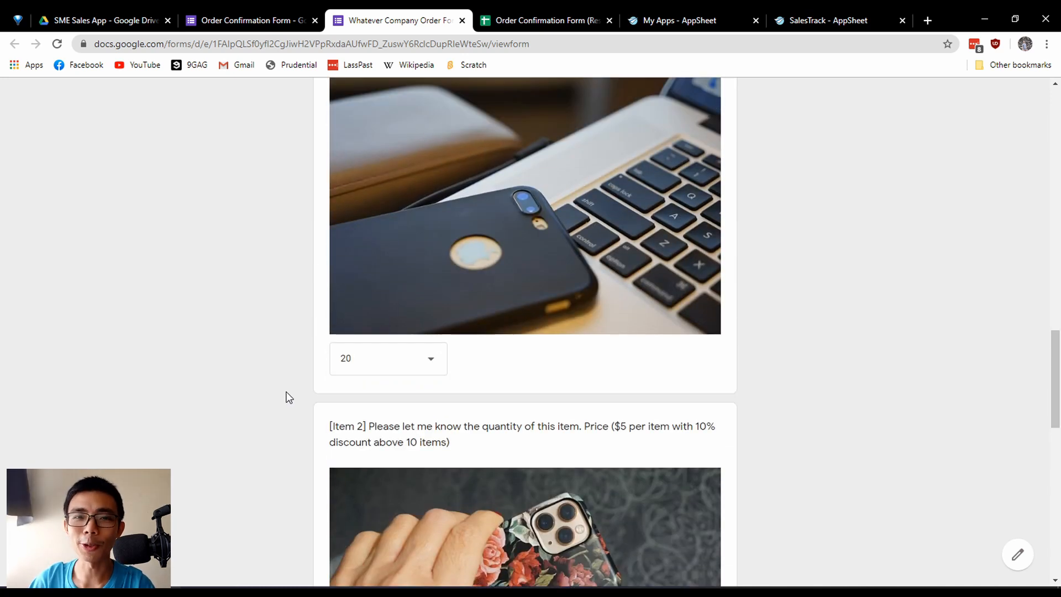
left_click(397, 356)
left_click(356, 413)
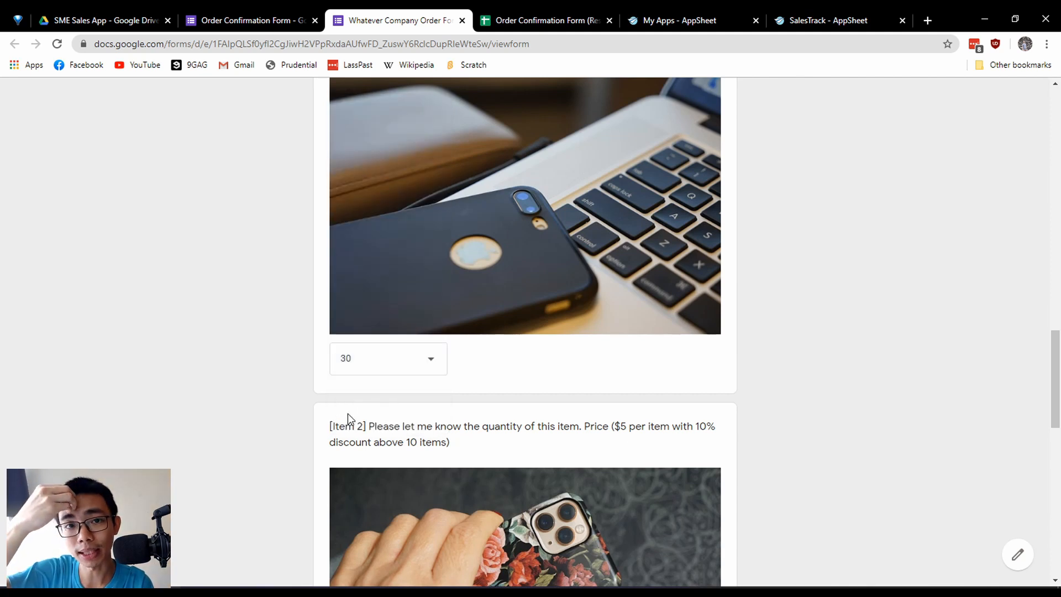
Examine the Item 2 and Item 3 quantity questions and the submission section at the end of the published form.
scroll(351, 412, "down", 5)
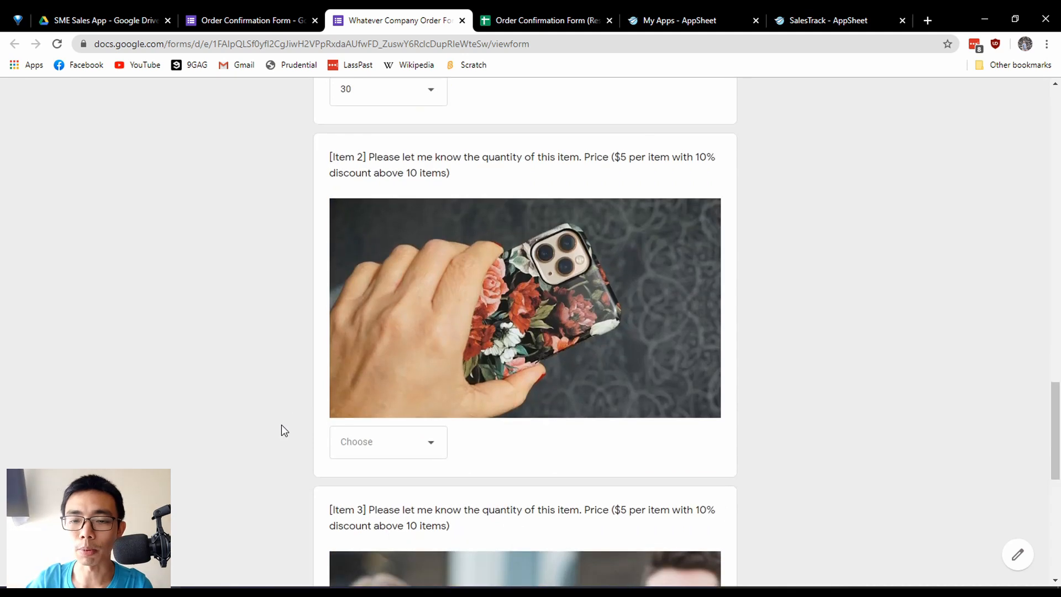
scroll(285, 429, "down", 5)
scroll(299, 432, "up", 3)
scroll(310, 435, "down", 7)
scroll(298, 431, "up", 5)
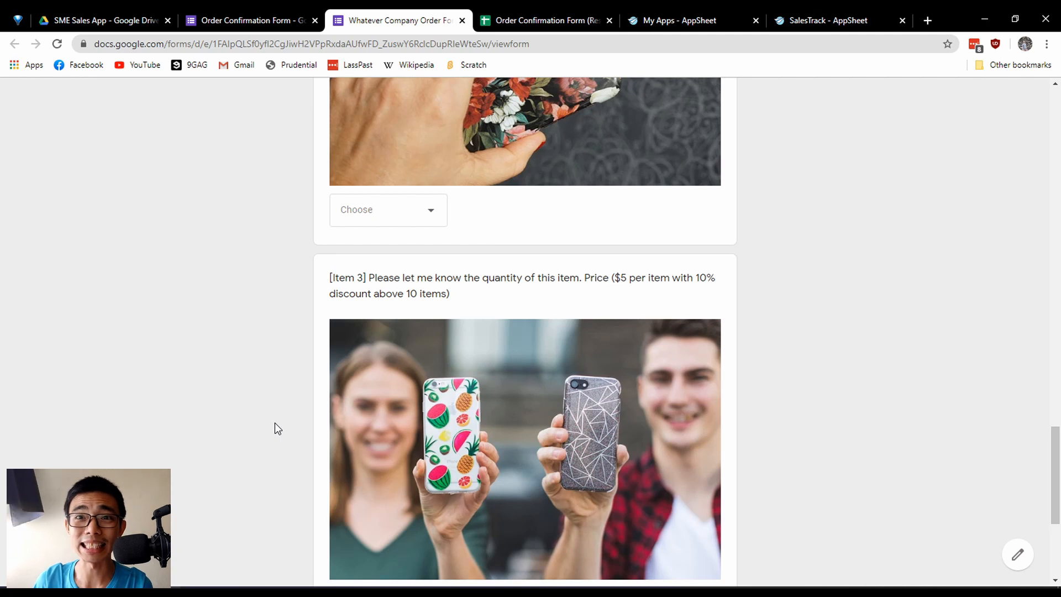
scroll(350, 327, "down", 3)
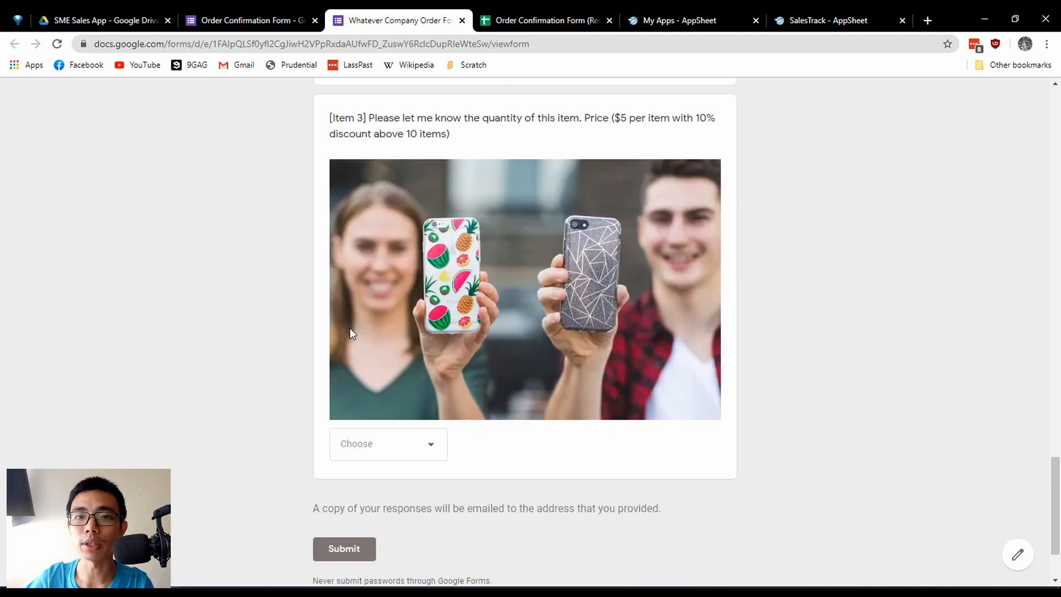
scroll(350, 327, "down", 2)
Switch to the form editor and examine the Item 3 question with its list of quantity options.
left_click(249, 27)
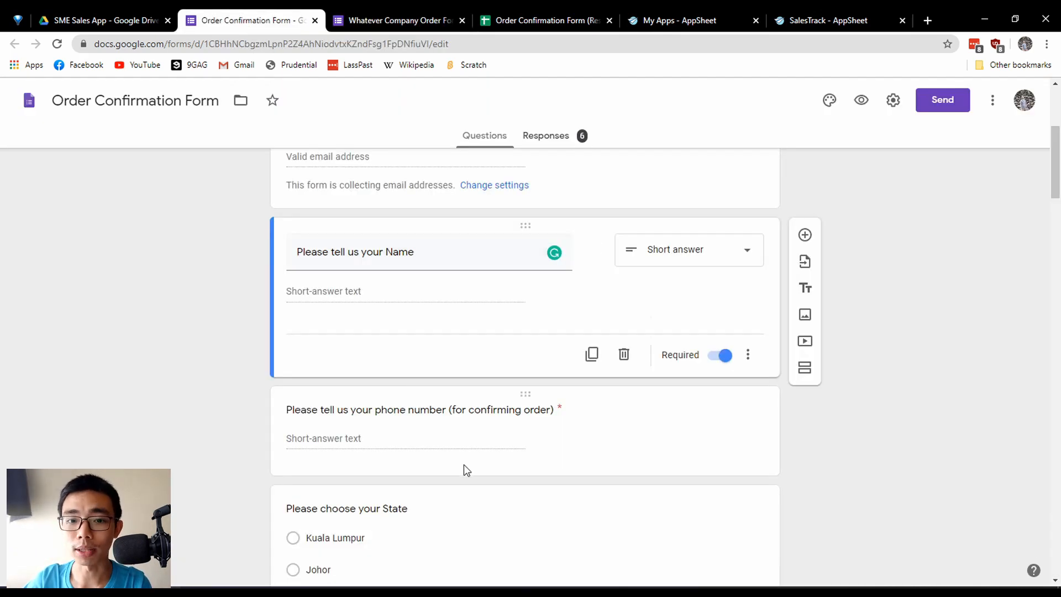
scroll(490, 434, "down", 15)
scroll(542, 479, "down", 6)
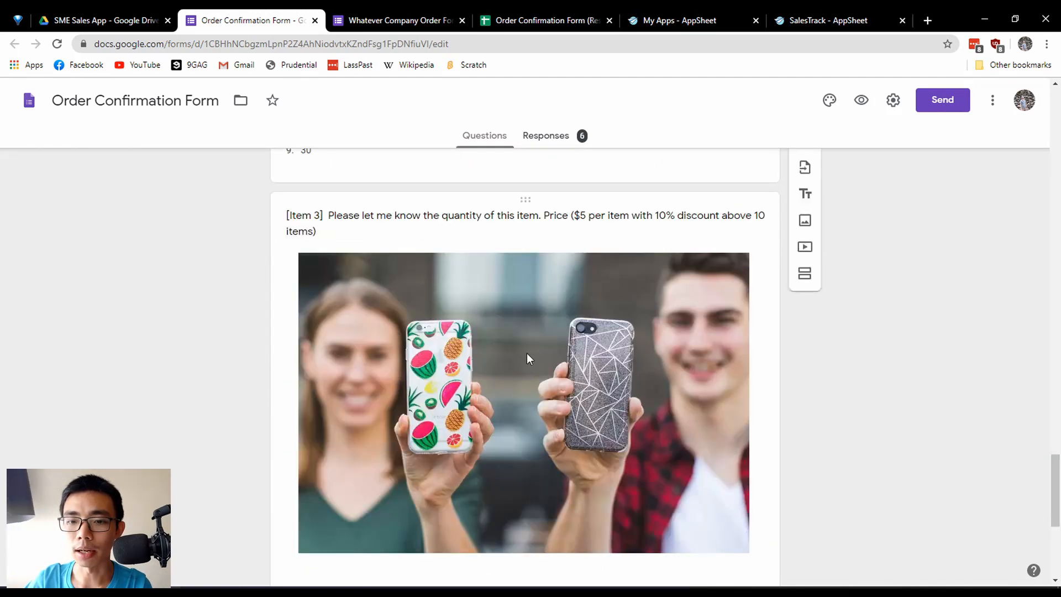
left_click(561, 428)
scroll(561, 429, "down", 5)
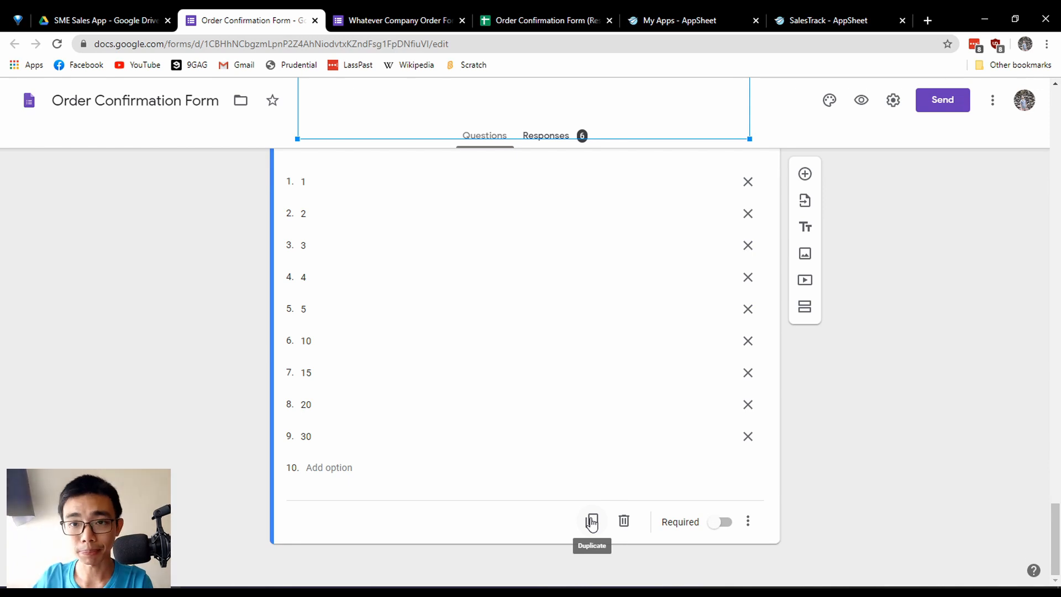
Review the summary of collected responses for the Order Confirmation Form, revisiting the start of the published form.
left_click(549, 149)
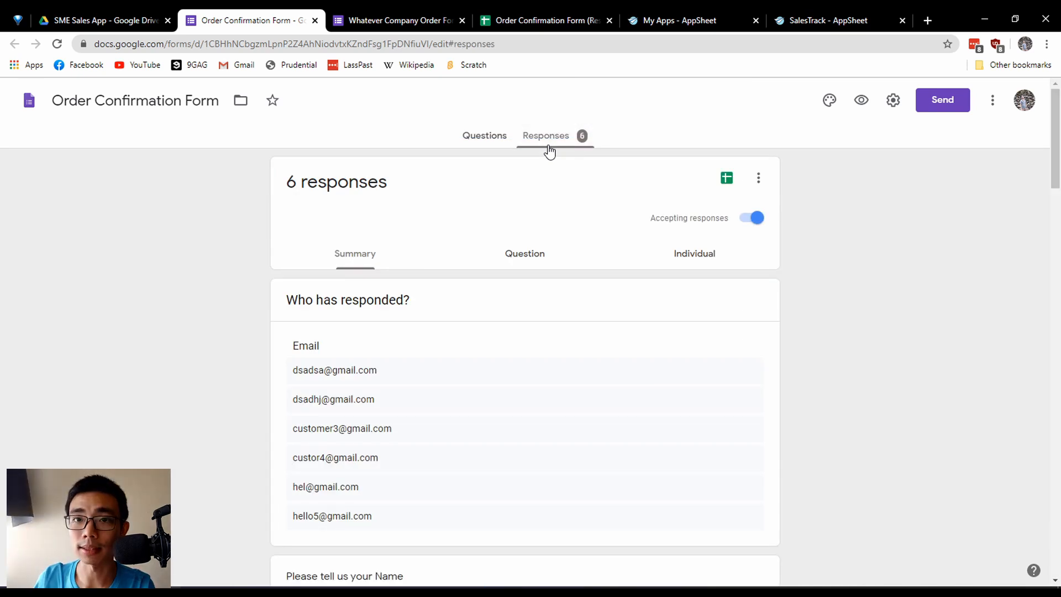
left_click(398, 20)
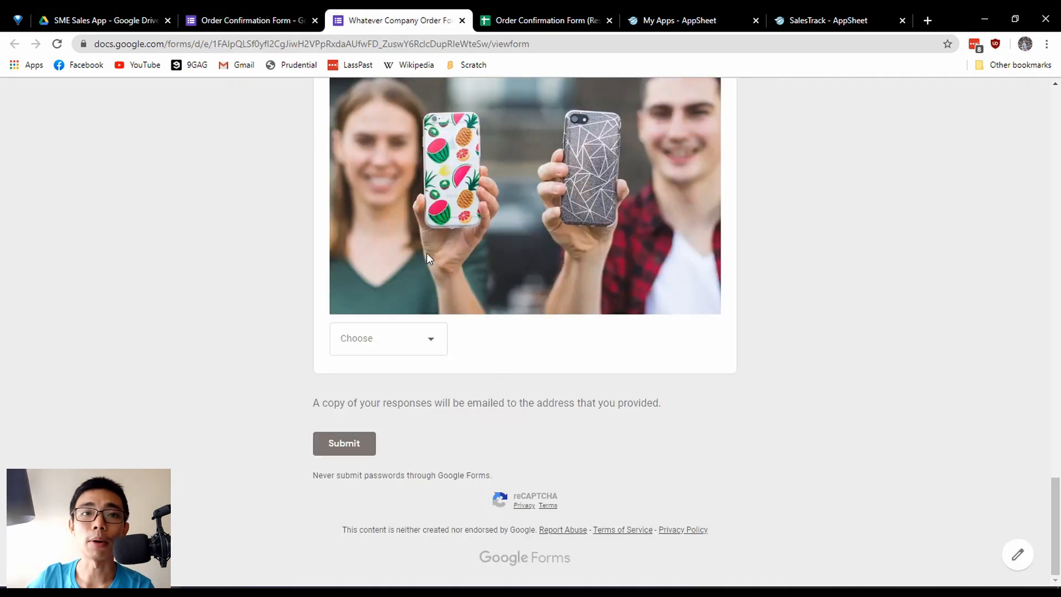
scroll(609, 413, "up", 20)
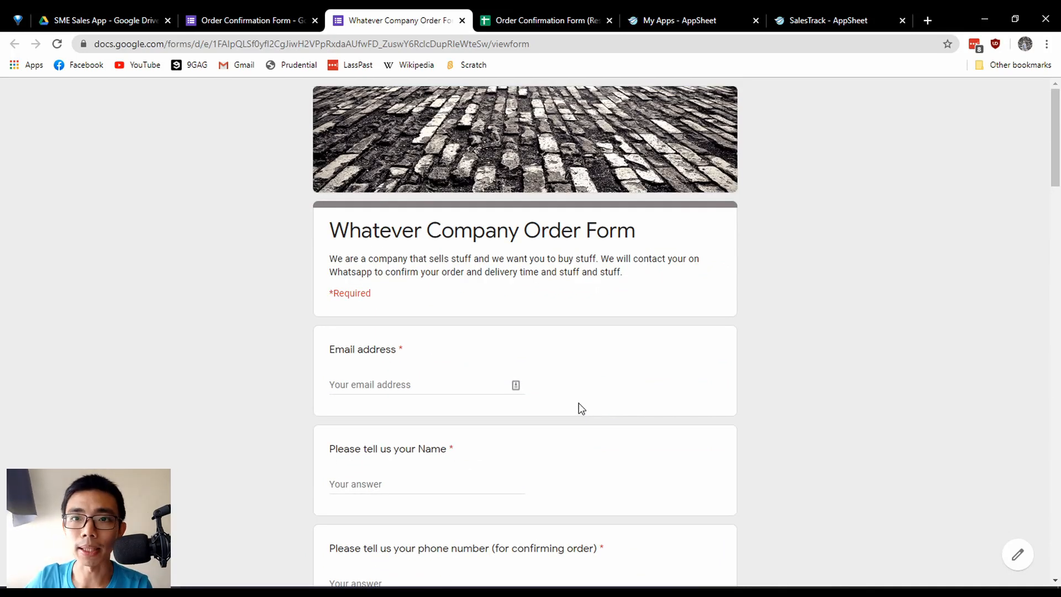
key("ctrl+shift+Tab")
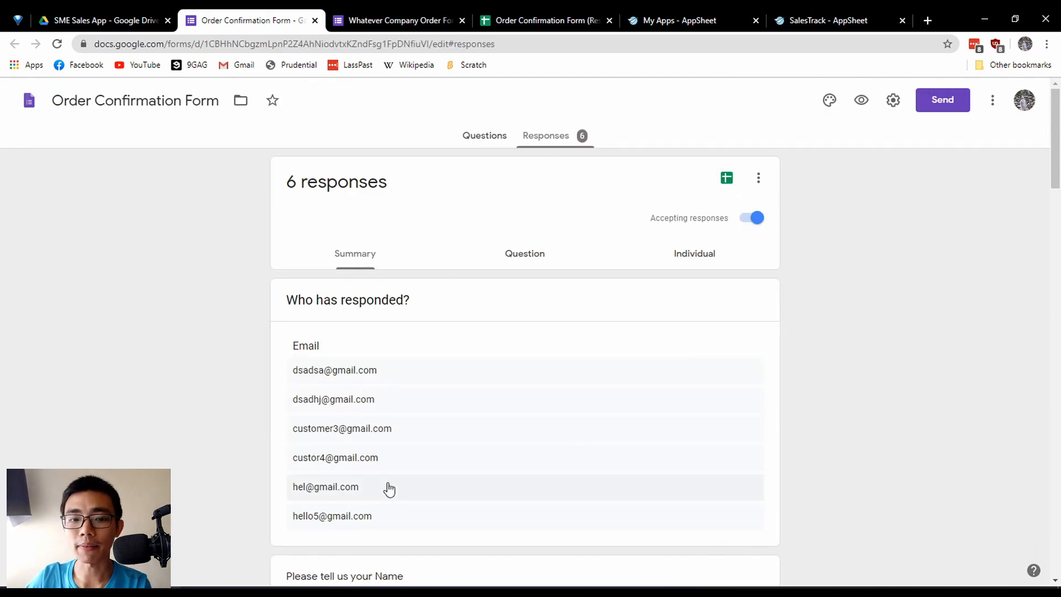
scroll(425, 382, "down", 1)
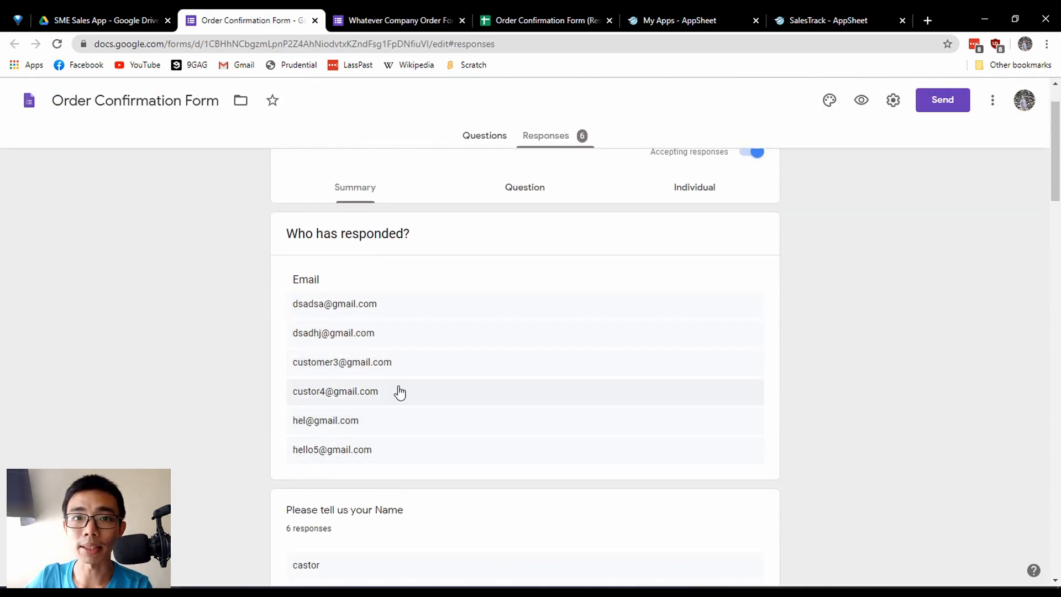
scroll(684, 462, "up", 1)
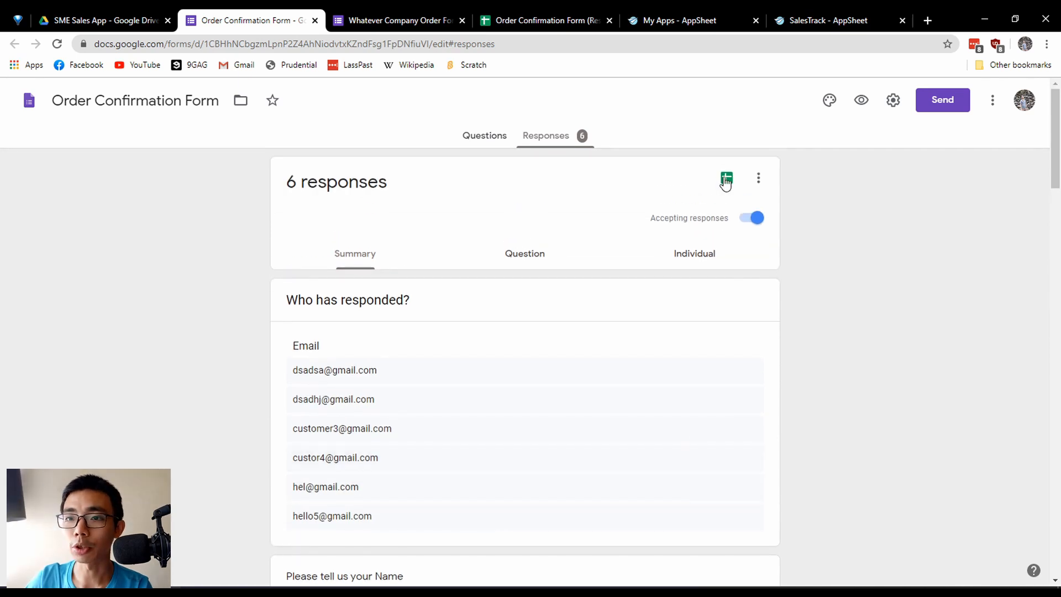
Open the form's linked responses spreadsheet and highlight the full response table from Timestamp to Item 3.
left_click(726, 179)
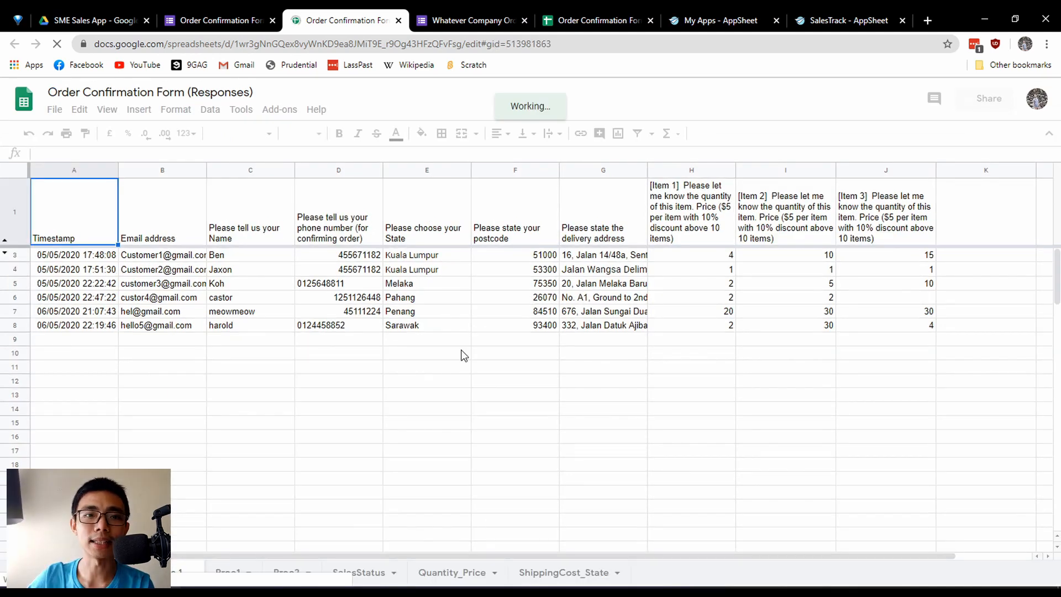
left_click_drag(107, 246, 895, 412)
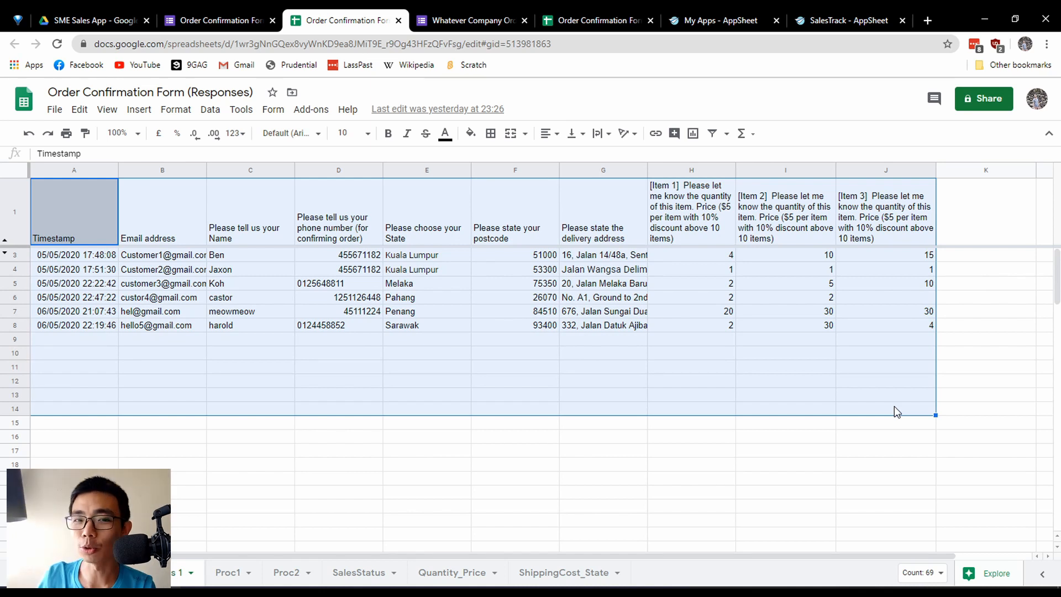
left_click(894, 409)
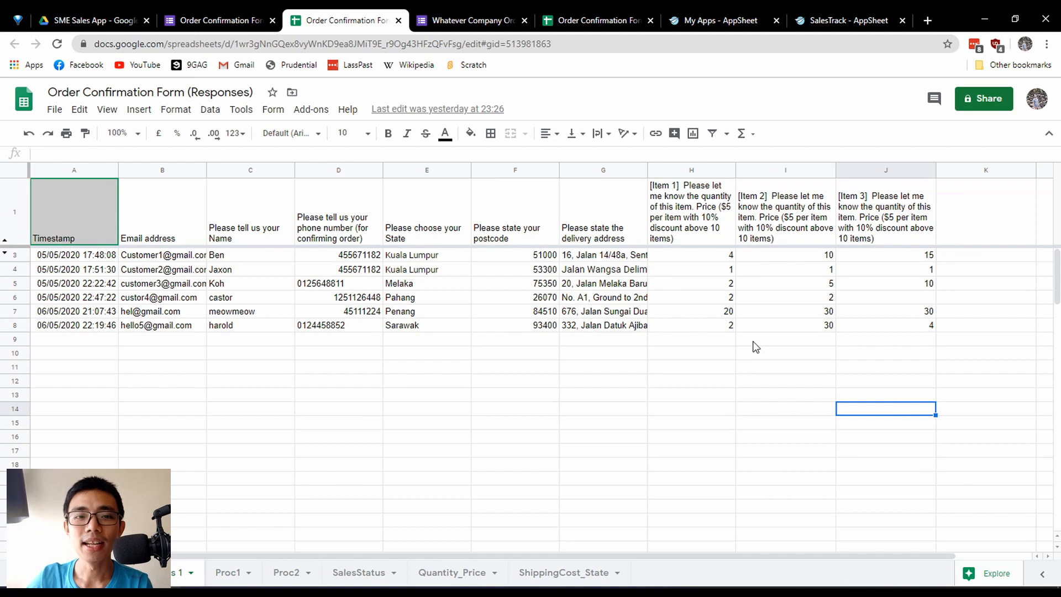
left_click(479, 407)
left_click(100, 228)
left_click_drag(100, 228, 886, 433)
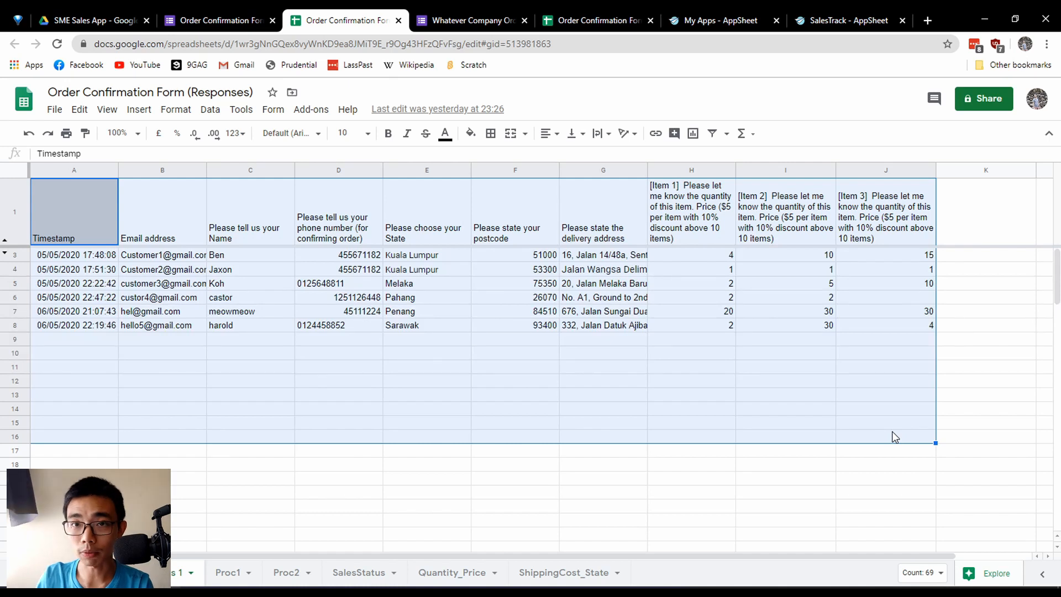
left_click(62, 330)
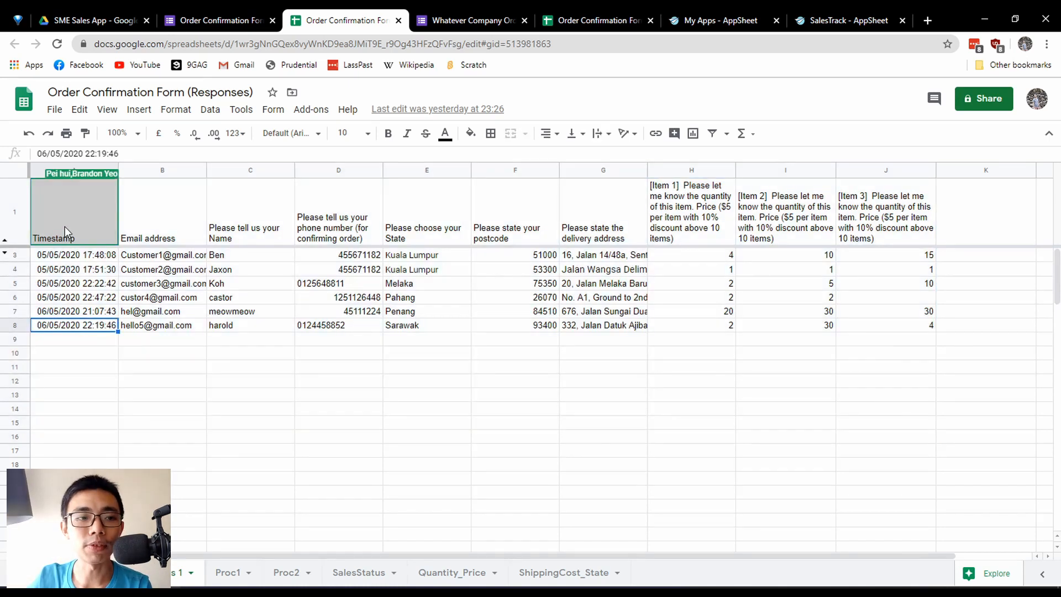
Highlight the response columns one at a time from Timestamp through the Item 2 quantity to examine the data collected.
left_click_drag(68, 229, 78, 409)
left_click_drag(160, 223, 180, 467)
left_click(301, 209)
left_click_drag(248, 216, 251, 444)
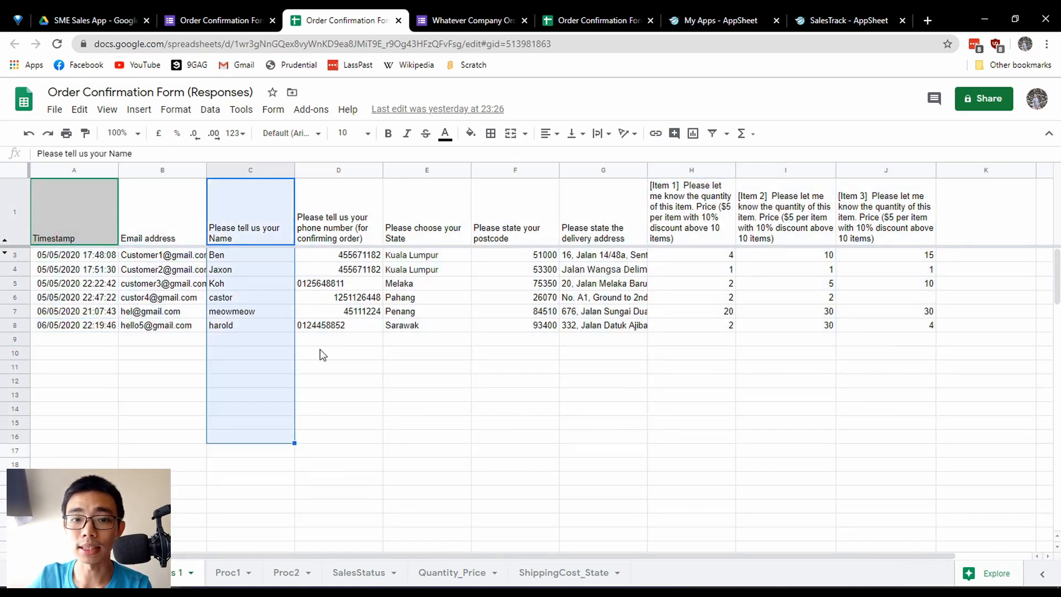
left_click_drag(338, 216, 339, 445)
left_click_drag(426, 221, 427, 450)
left_click_drag(515, 228, 516, 444)
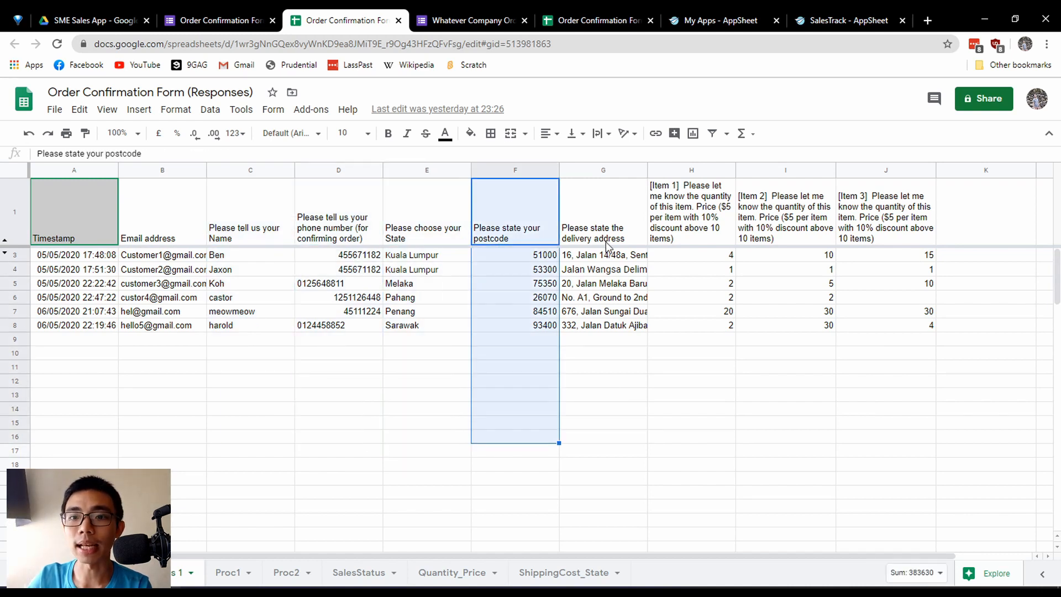
left_click_drag(603, 221, 603, 431)
left_click_drag(691, 221, 694, 404)
left_click_drag(798, 241, 795, 429)
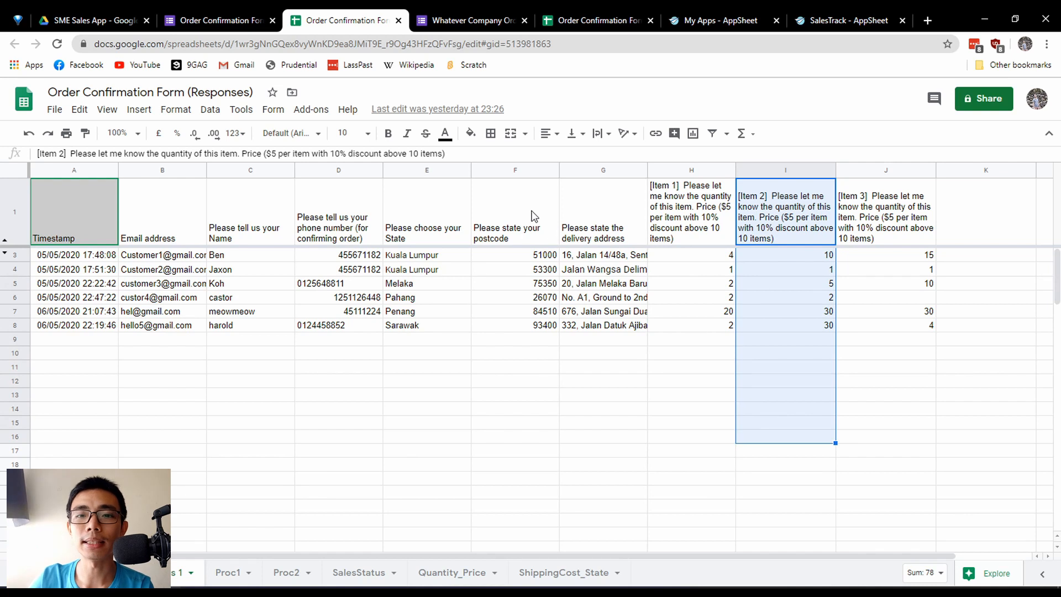
Highlight the postcode, state, phone number and name columns again, ending with the selection cleared to an empty cell.
left_click_drag(532, 216, 537, 432)
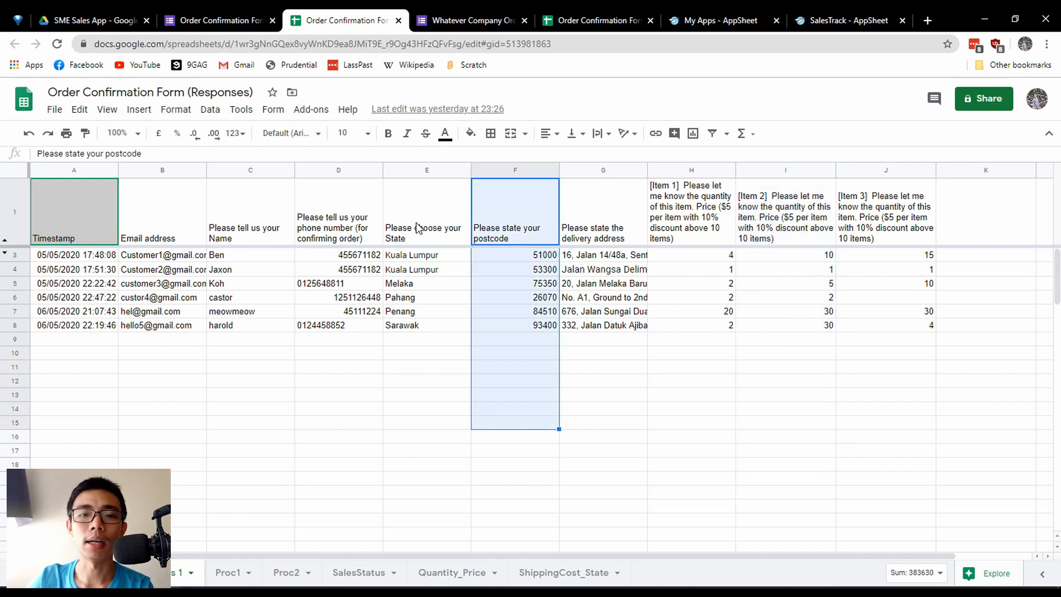
left_click_drag(419, 228, 416, 445)
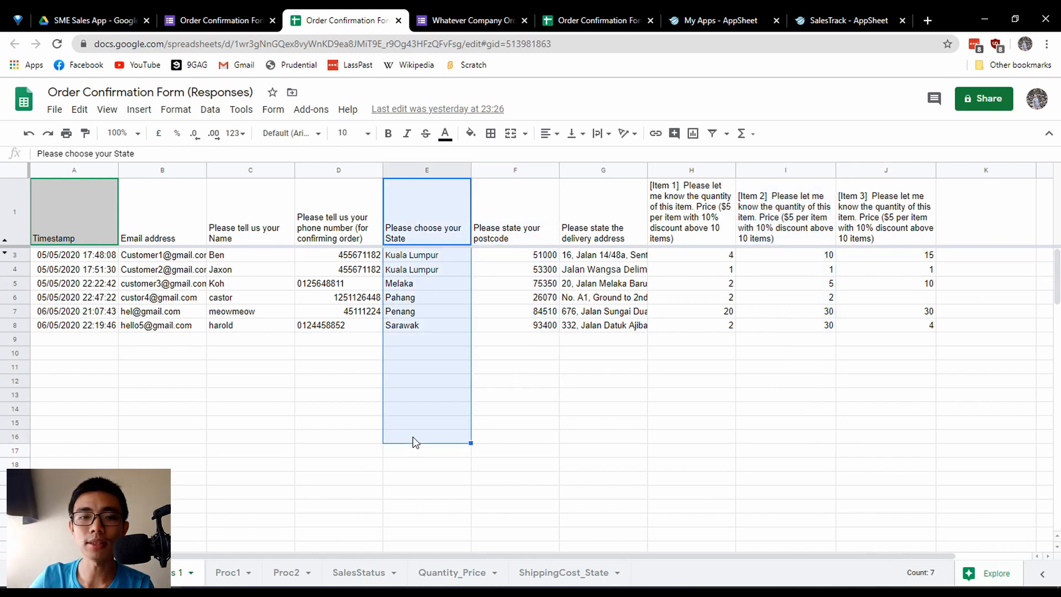
left_click_drag(323, 220, 337, 412)
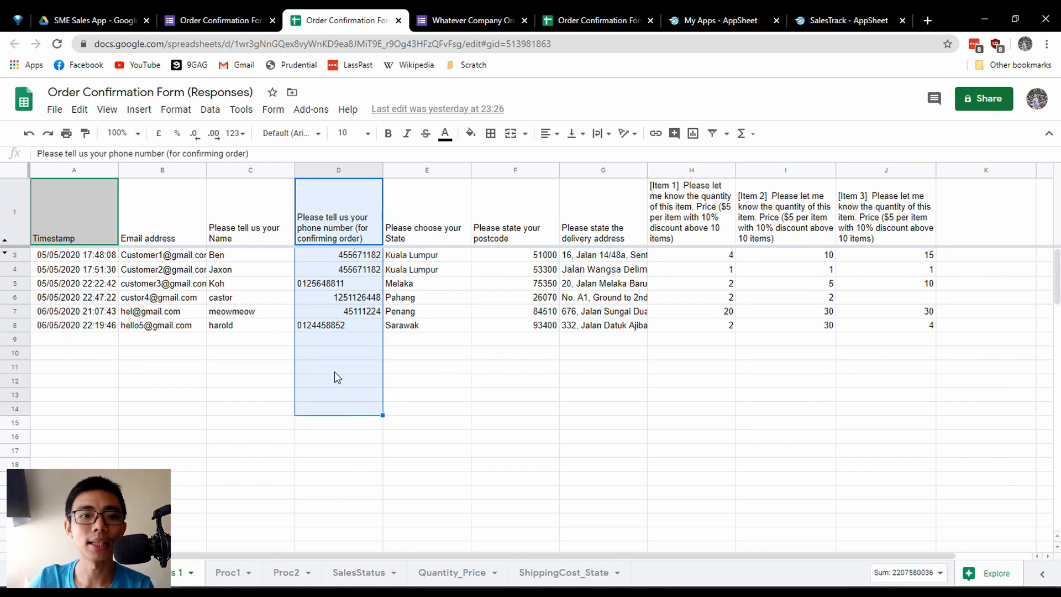
left_click_drag(248, 229, 251, 412)
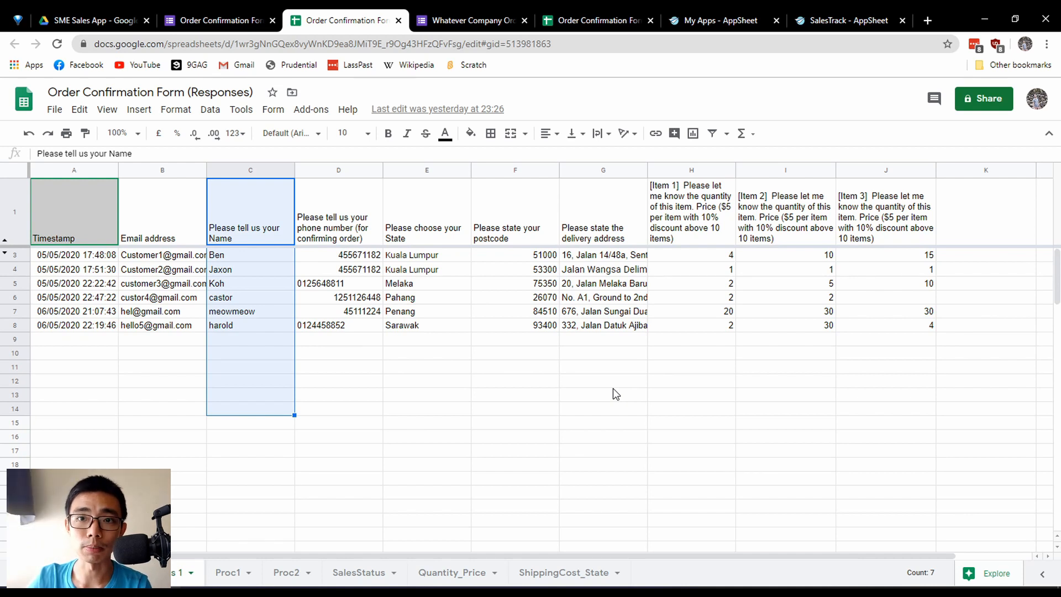
left_click(514, 381)
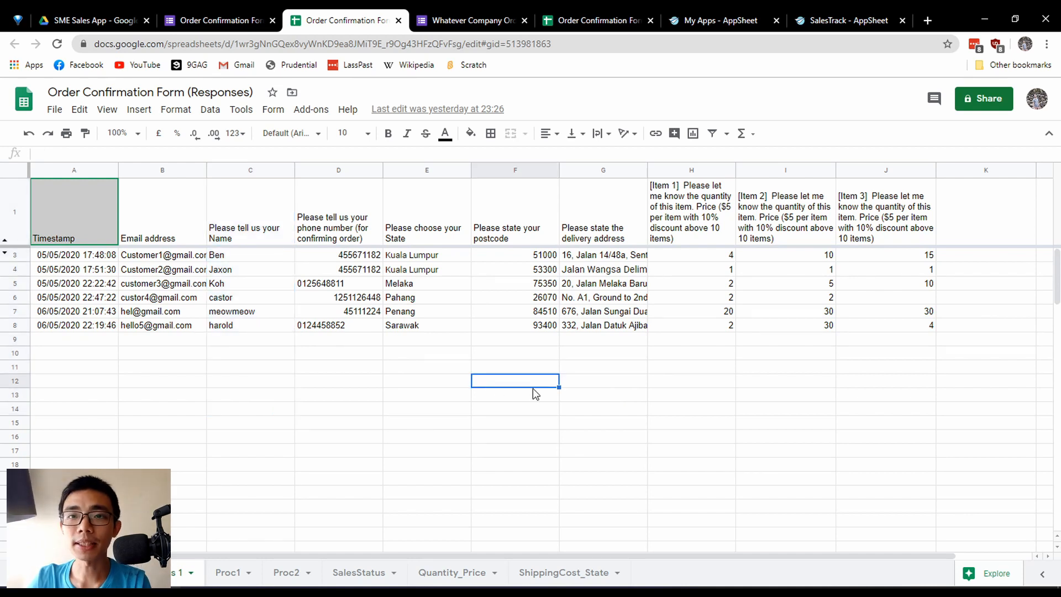
Open the Proc1 sheet and select its data rows to inspect the array formula that pulls in the form responses.
left_click(226, 573)
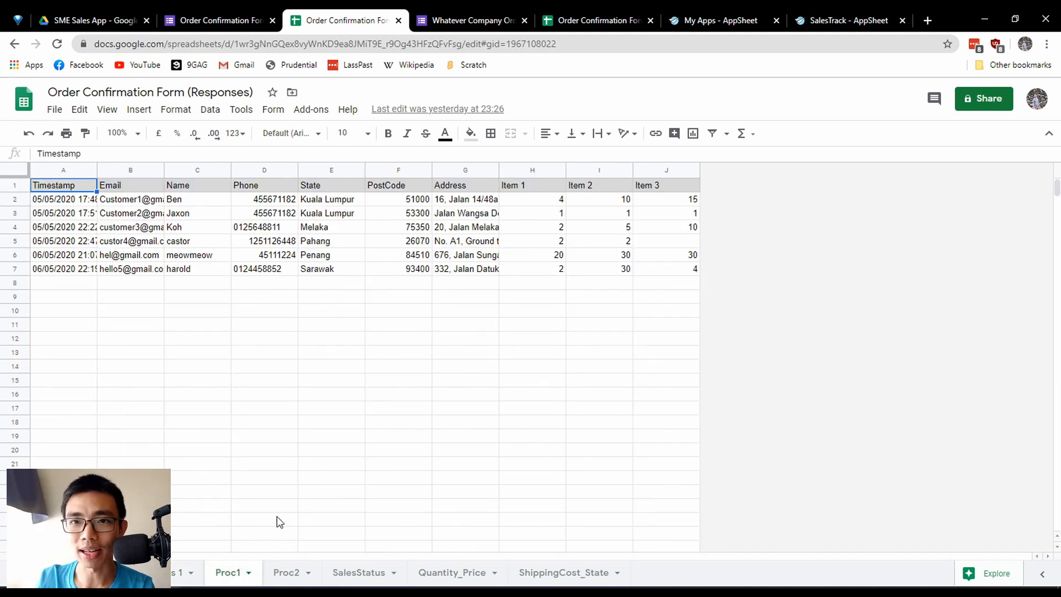
left_click(191, 342)
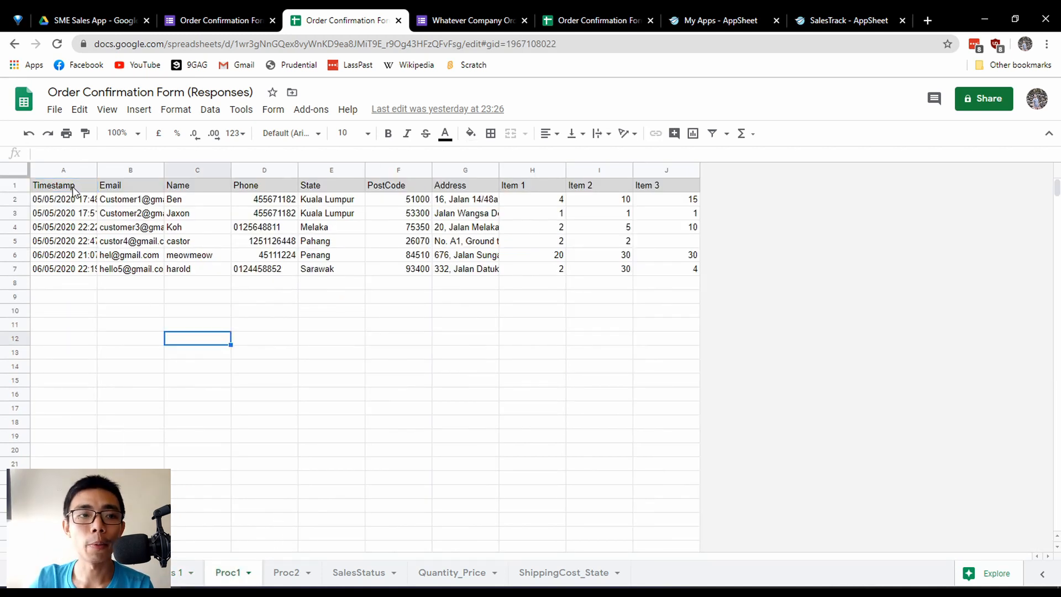
left_click_drag(67, 200, 663, 315)
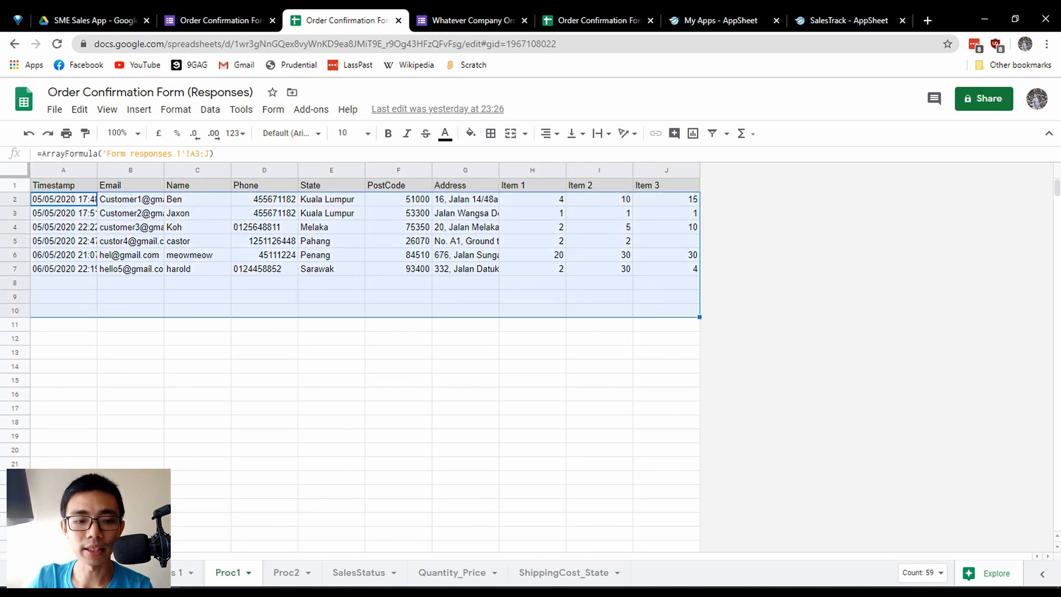
Compare the raw form responses sheet with Proc1, highlighting Proc1's shortened column headings and its data rows.
left_click(152, 573)
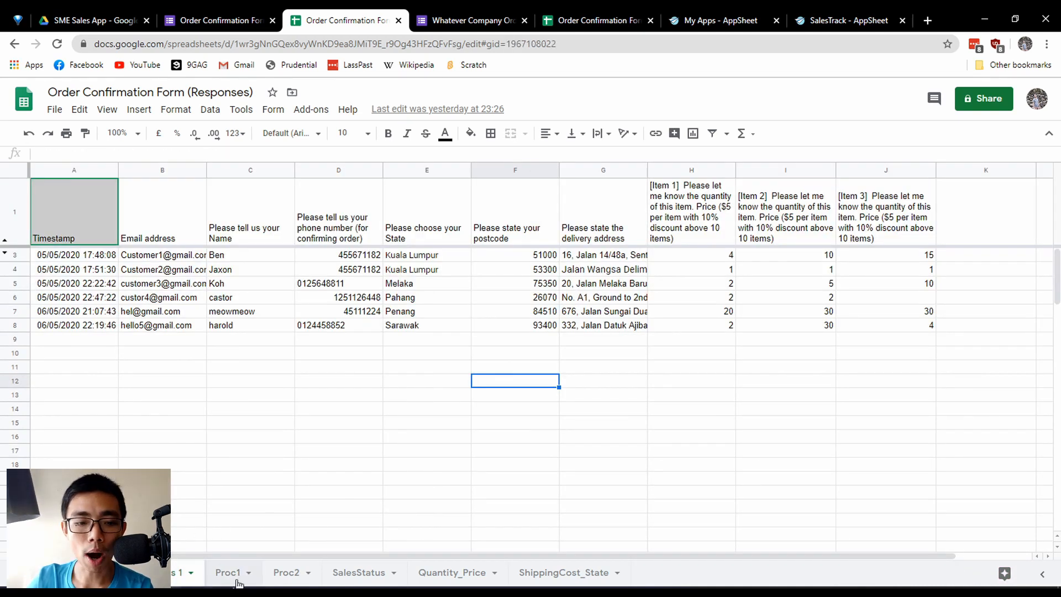
left_click(234, 577)
left_click_drag(58, 186, 646, 197)
left_click(611, 297)
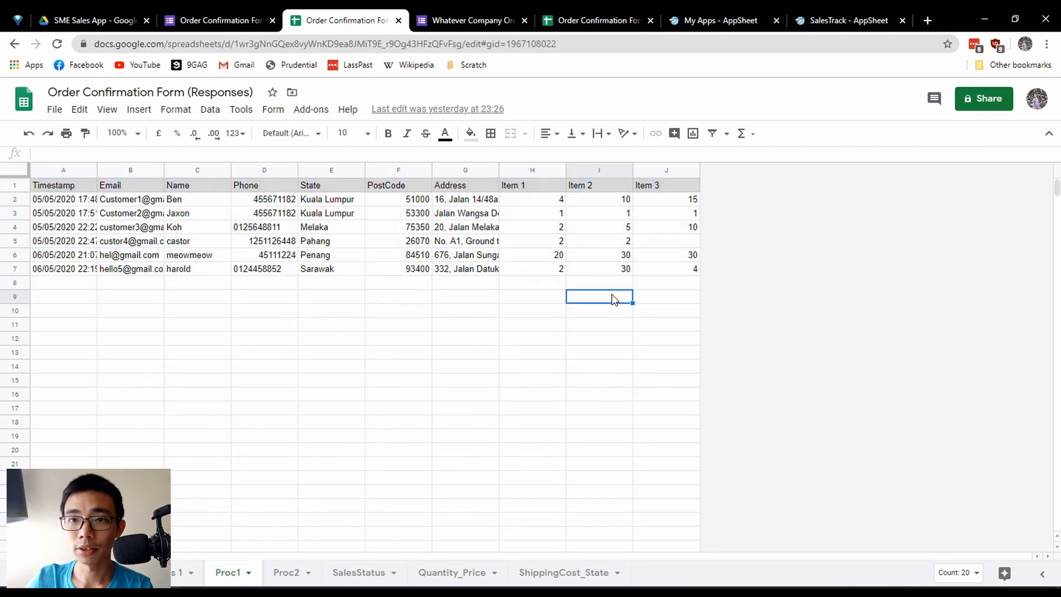
left_click_drag(63, 205, 765, 415)
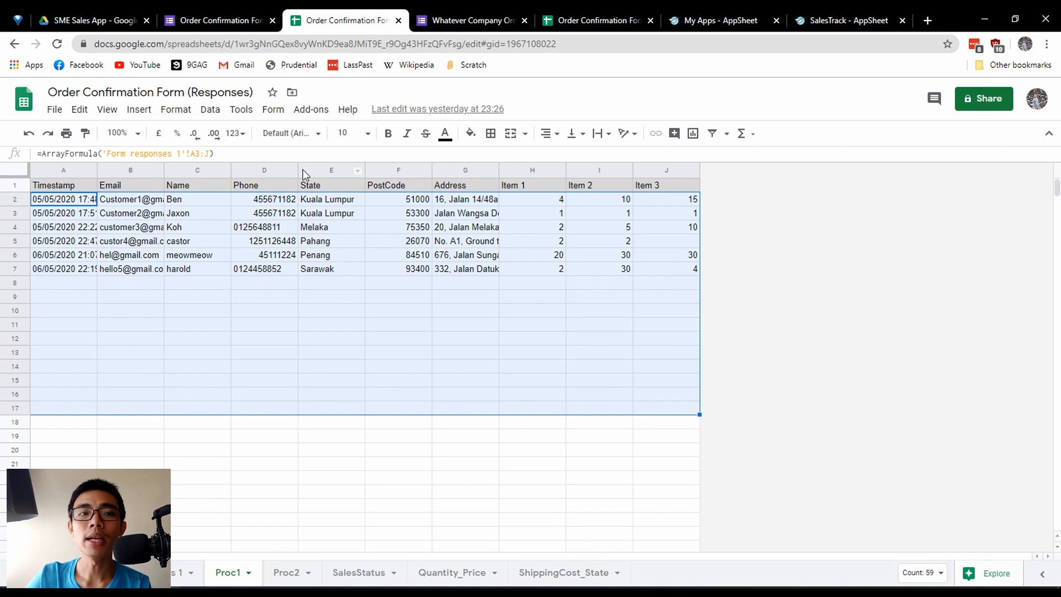
Highlight Proc1's column headings and data rows, and examine the same heading and data range on the Proc2 sheet.
left_click_drag(55, 186, 668, 186)
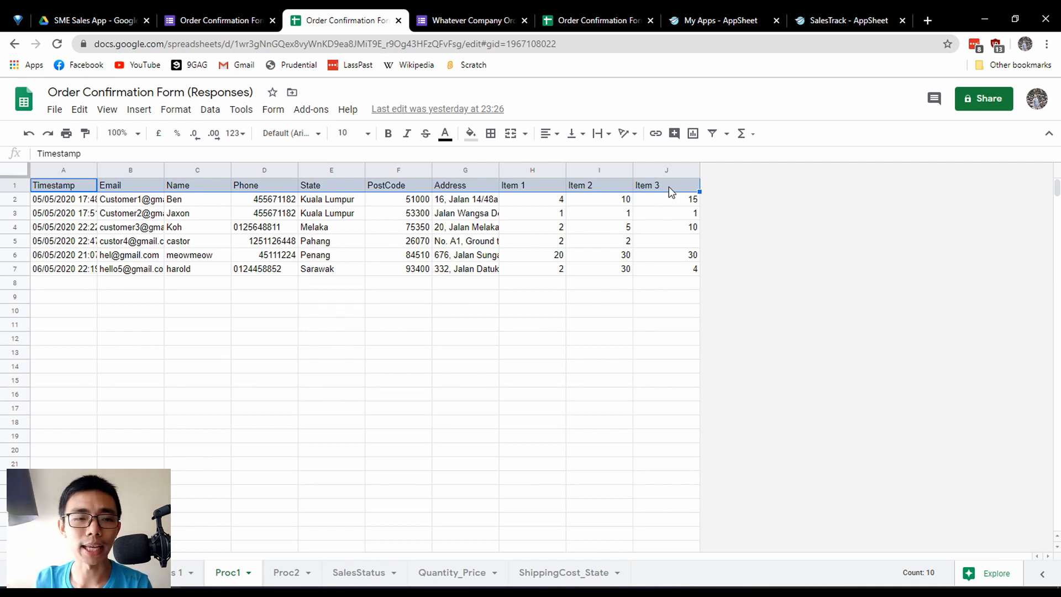
left_click_drag(60, 203, 654, 325)
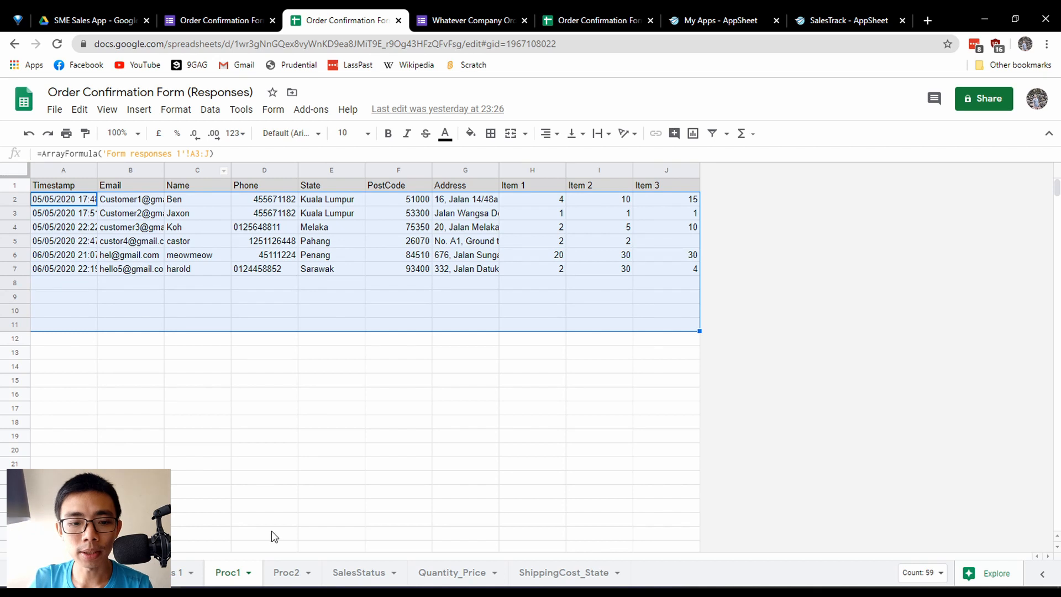
left_click(283, 573)
left_click_drag(55, 185, 713, 302)
left_click(666, 354)
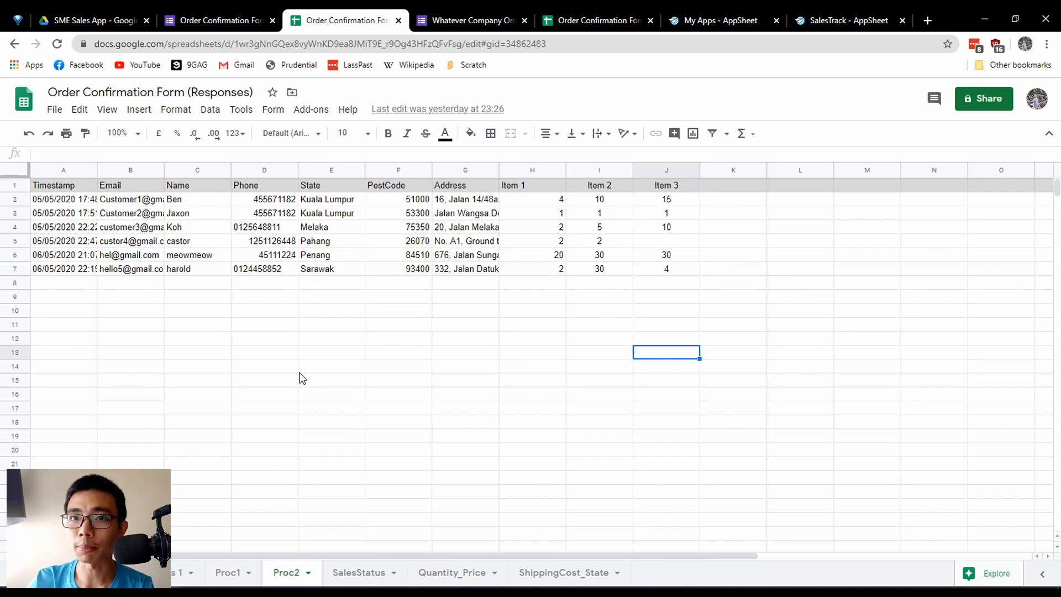
Switch back and forth between the Proc1 and Proc2 sheets to compare their order data, ending on Proc2.
left_click(227, 573)
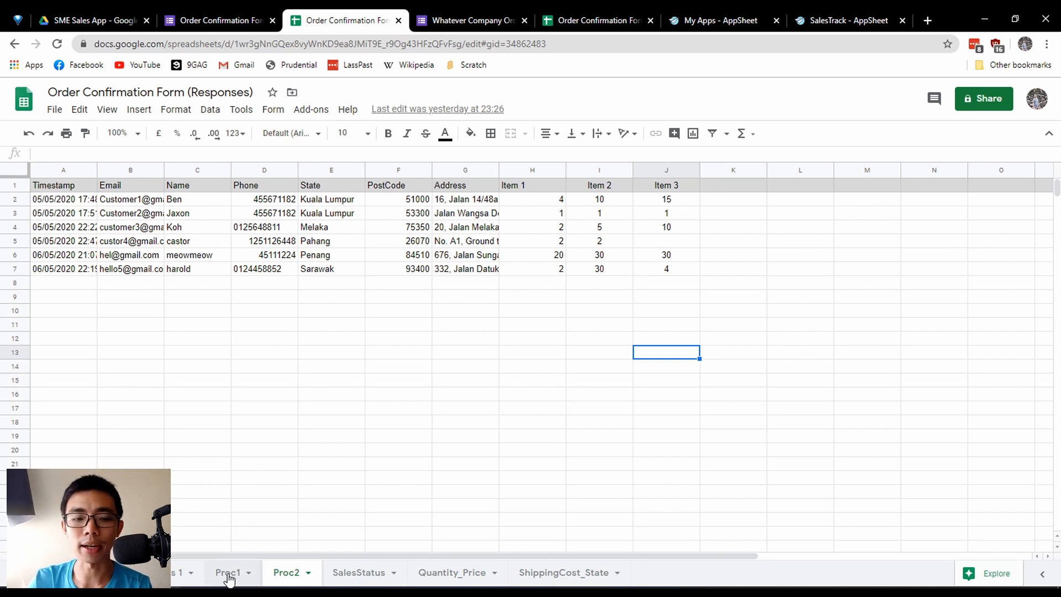
left_click(288, 571)
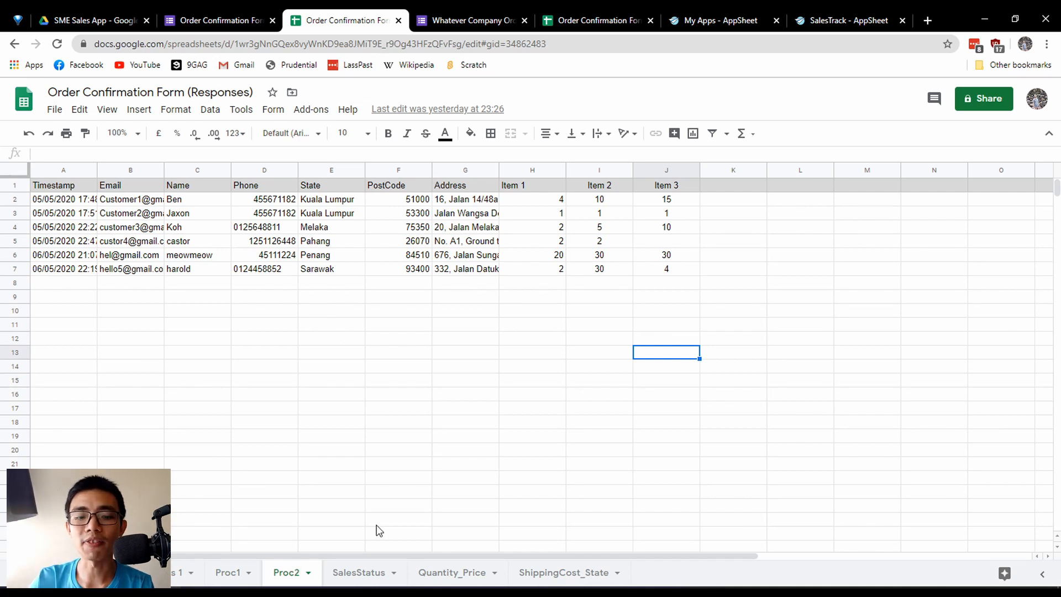
left_click(227, 575)
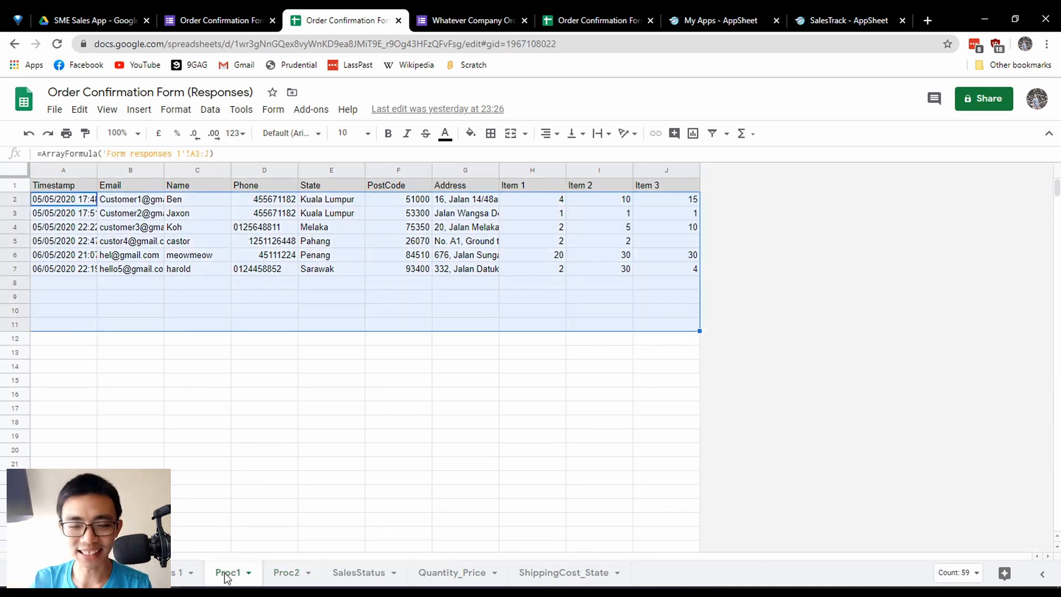
left_click(298, 573)
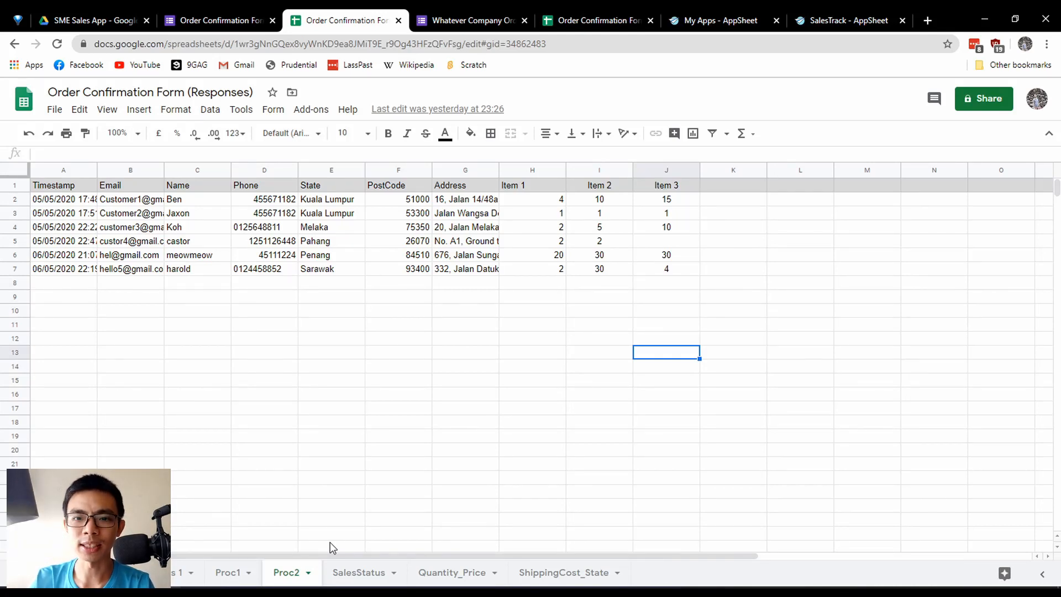
Clear the existing order status records in A2:G8 of the SalesStatus sheet, keeping the column headings.
left_click(367, 575)
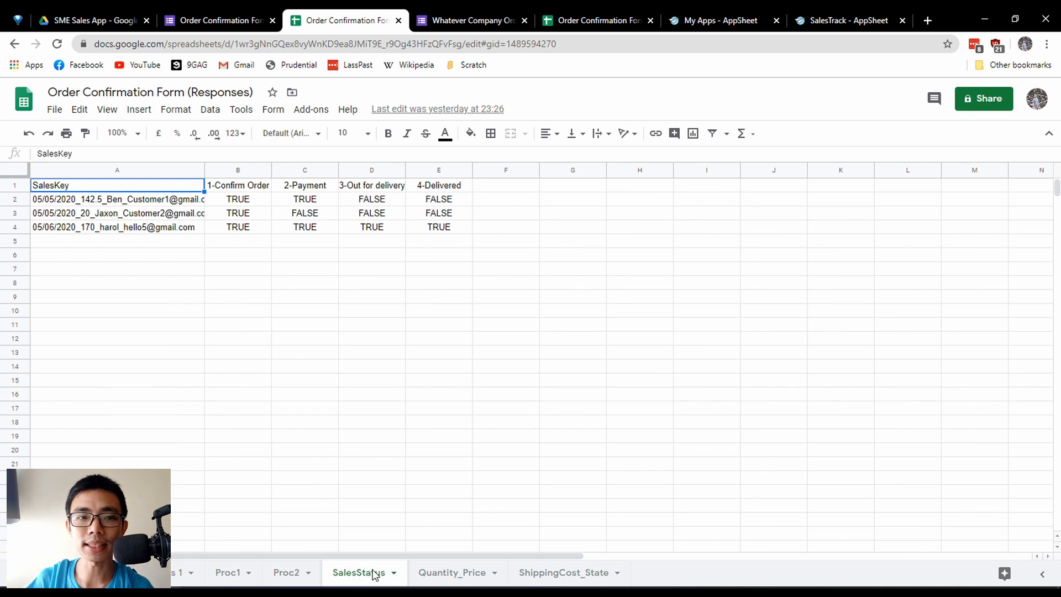
left_click_drag(178, 200, 549, 283)
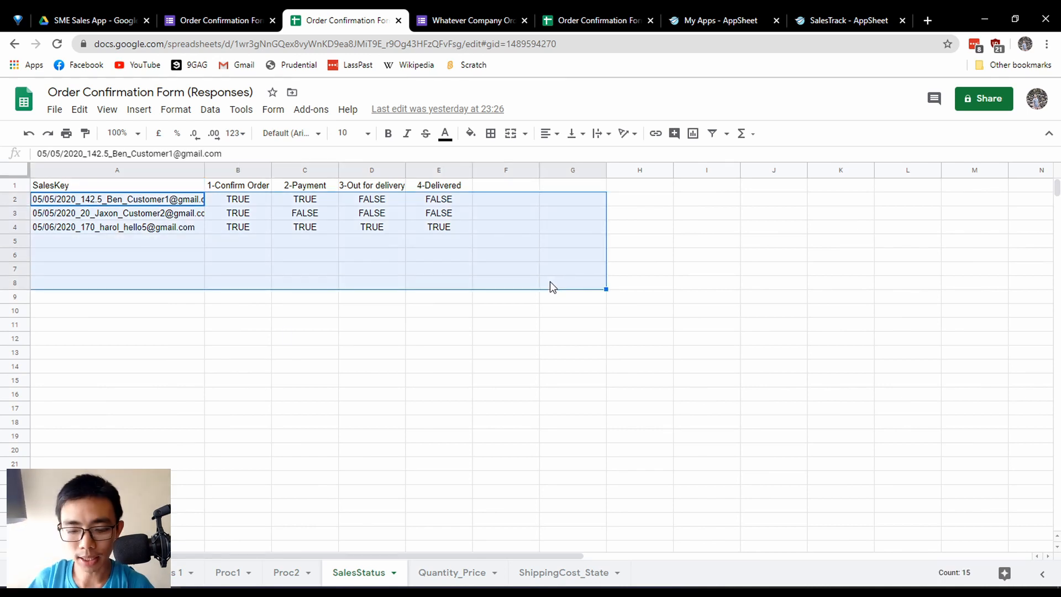
key("Delete")
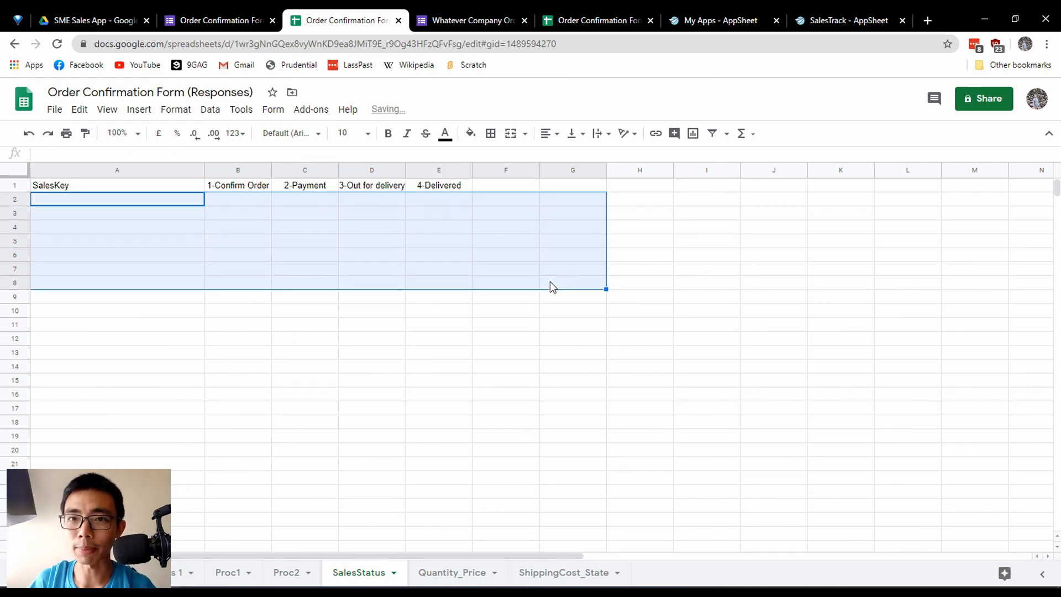
left_click(371, 310)
Relate the SalesKey heading to the timestamp and Item 1 quantity of one order in the form responses sheet, and return to SalesStatus.
left_click(169, 188)
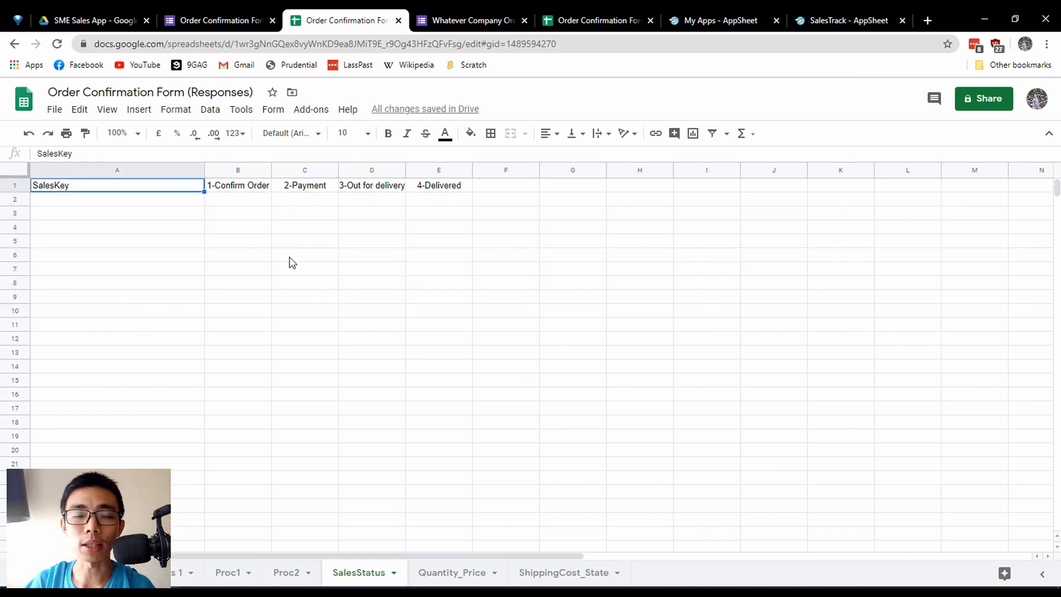
left_click(152, 573)
left_click(102, 287)
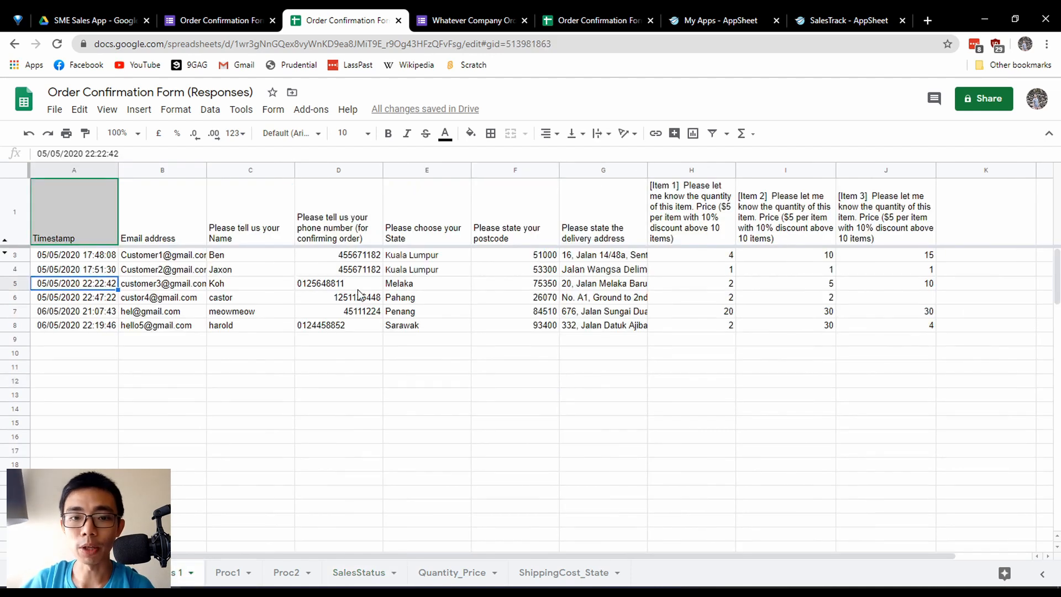
left_click(654, 284)
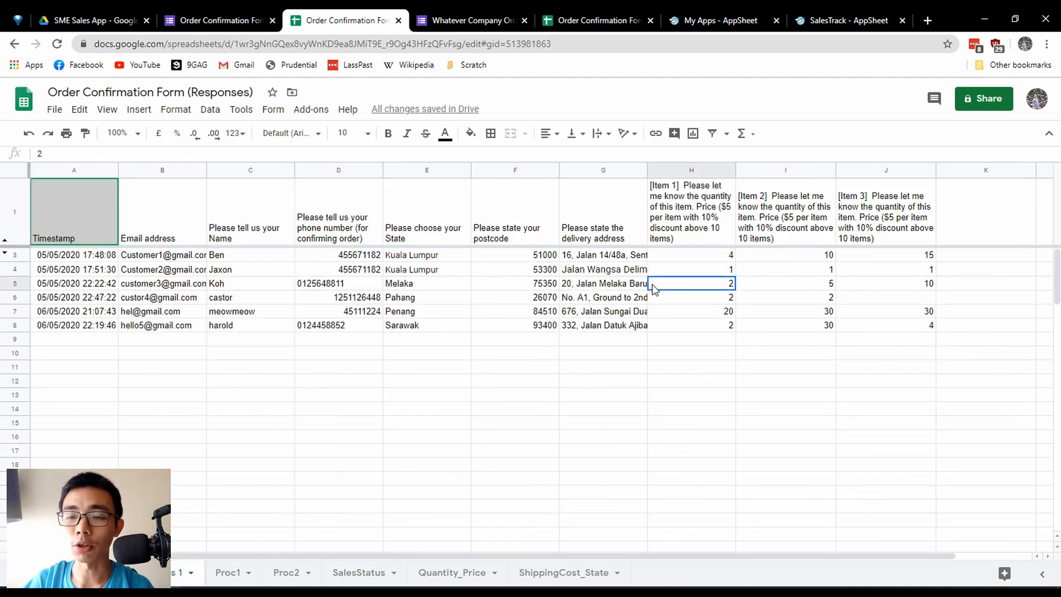
left_click(358, 573)
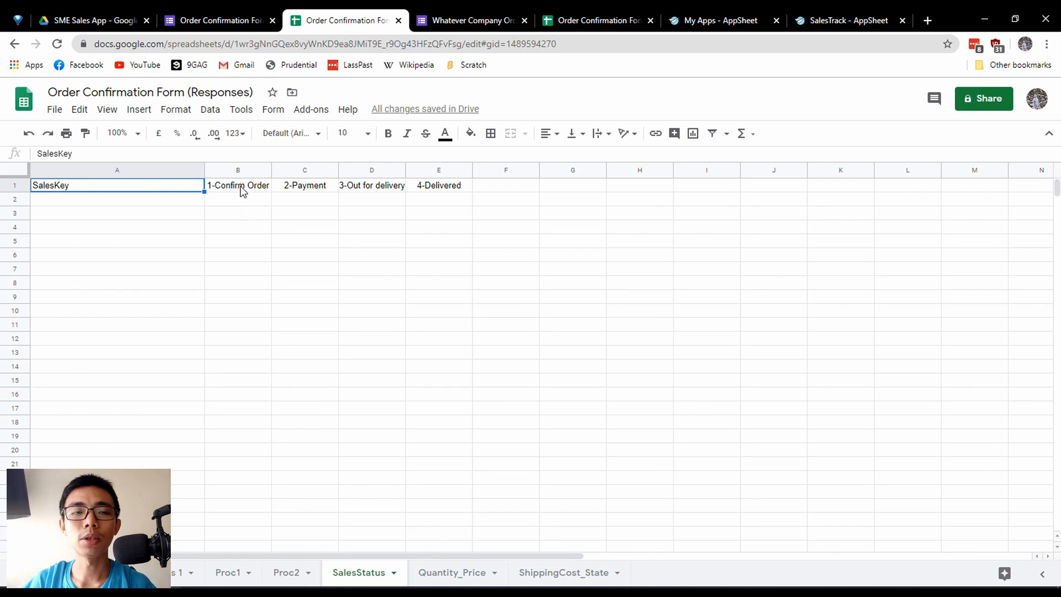
Highlight the four status headings from 1-Confirm Order to 4-Delivered to examine the order stages.
left_click_drag(243, 191, 450, 199)
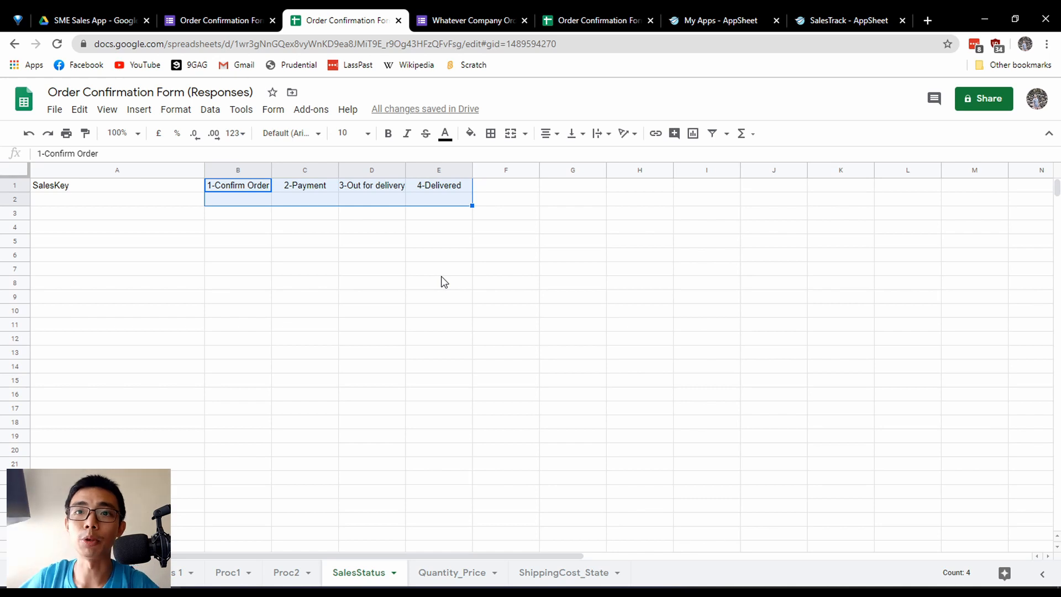
left_click(288, 246)
left_click_drag(239, 188, 441, 200)
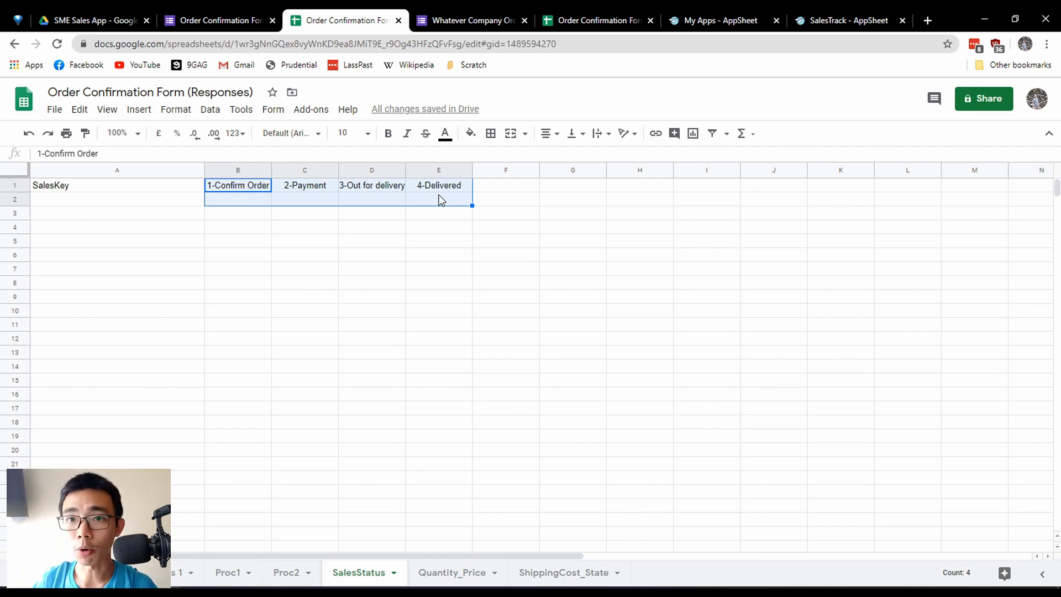
Enter "Yes" under 1-Confirm Order and "yes" under 2-Payment in row 2 of SalesStatus.
left_click(243, 185)
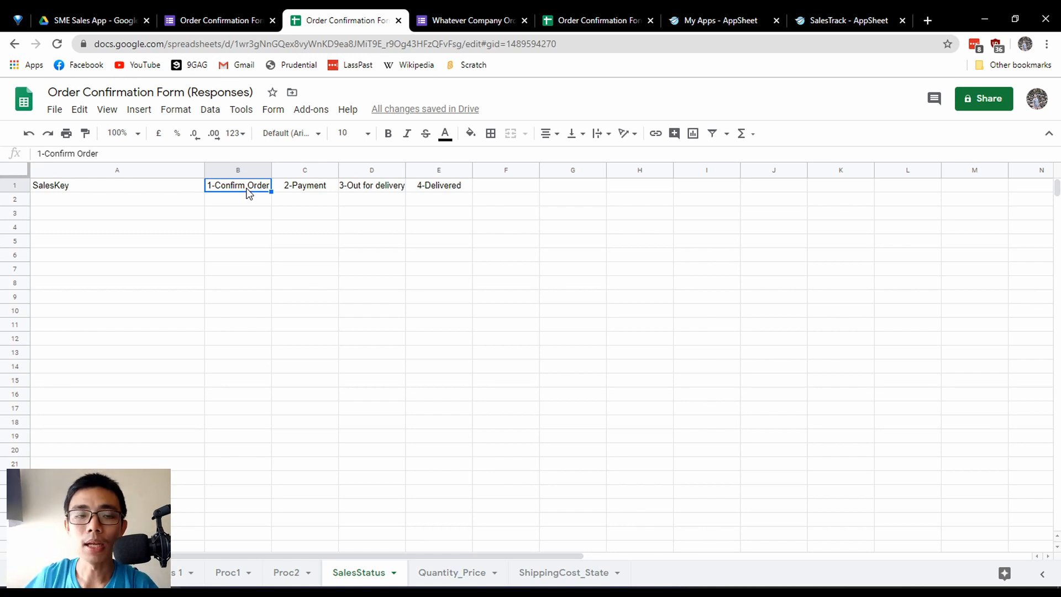
key("Down")
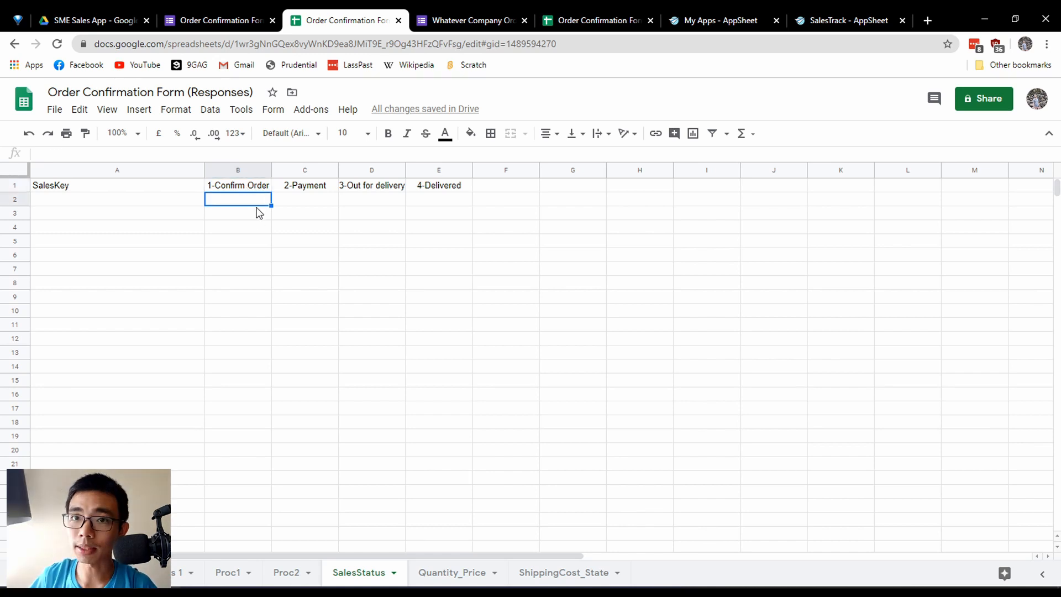
type("Yes")
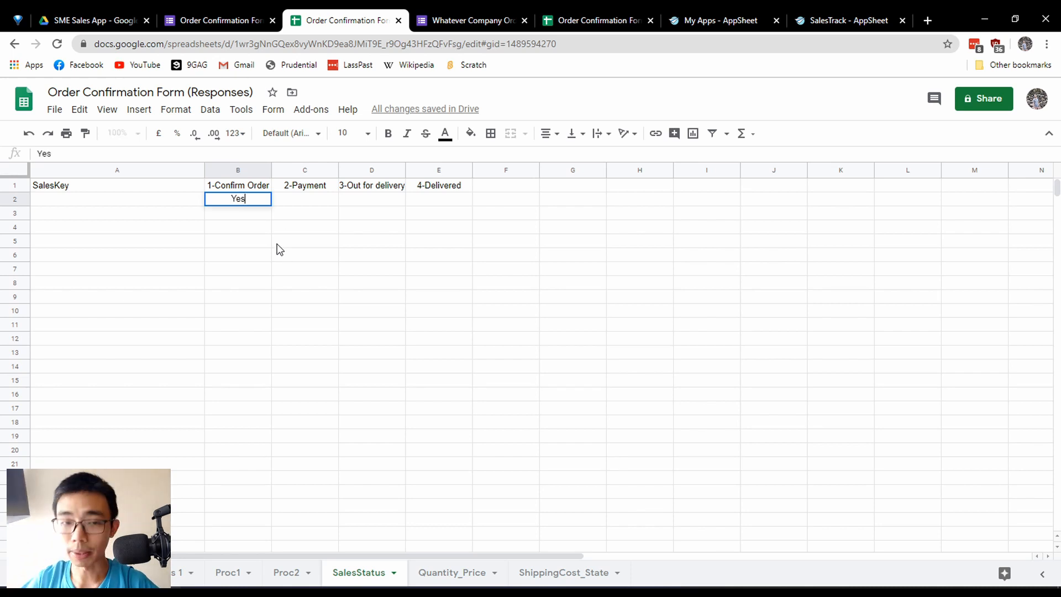
key("Return")
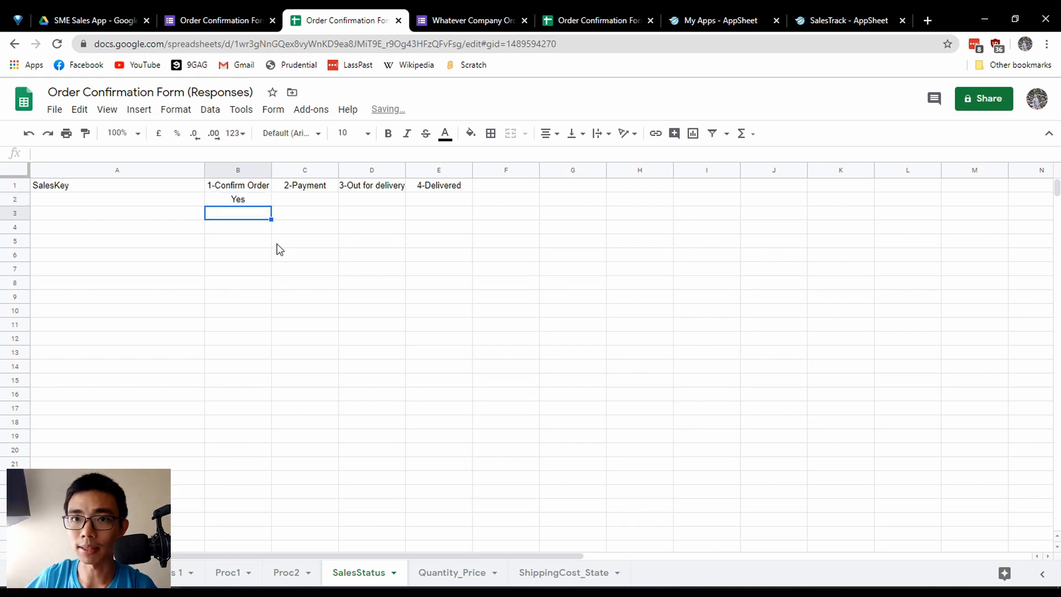
key("Up")
key("Right")
type("ye")
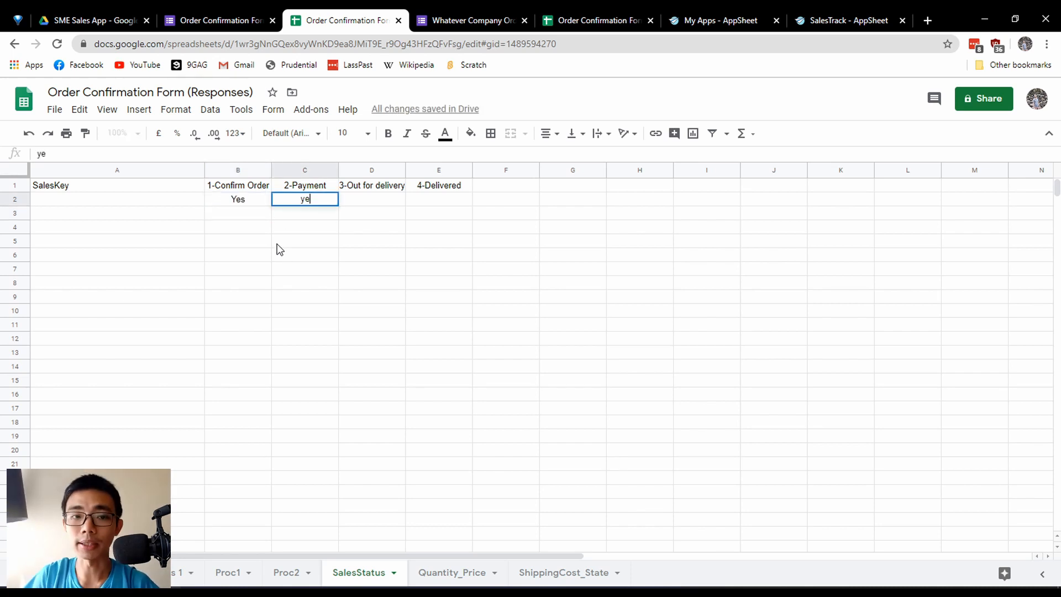
type("s")
key("Return")
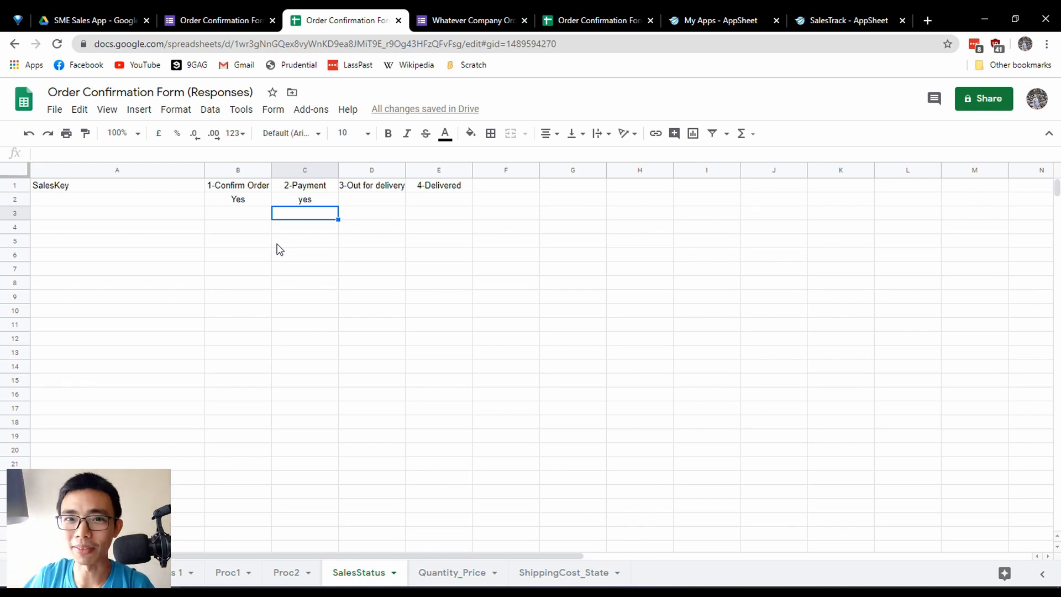
Enter "yes" under 3-Out for delivery and under 4-Delivered in row 2 of SalesStatus.
key("Up")
key("Right")
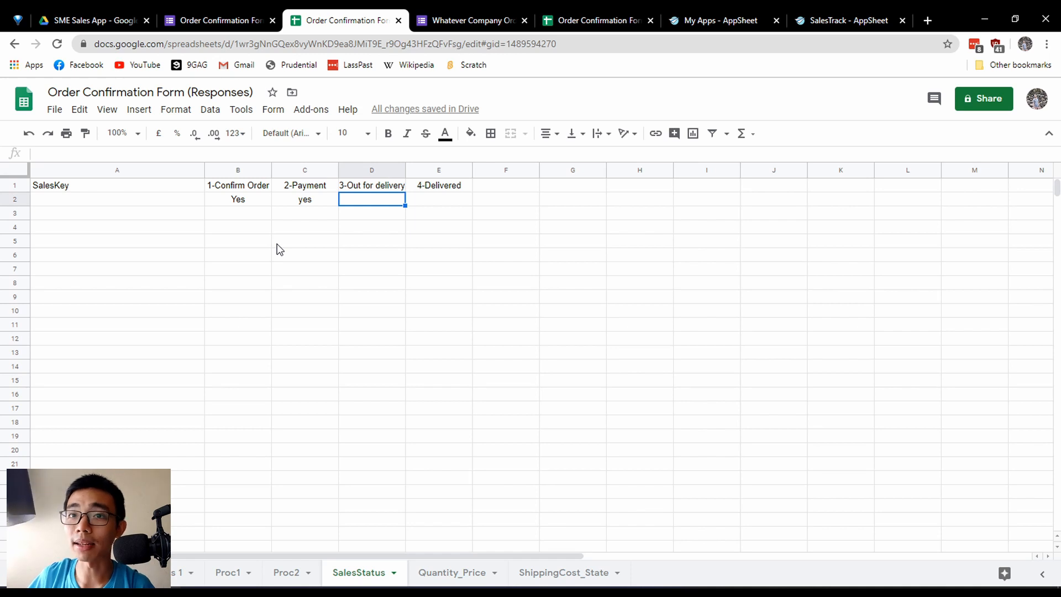
type("yes")
key("Return")
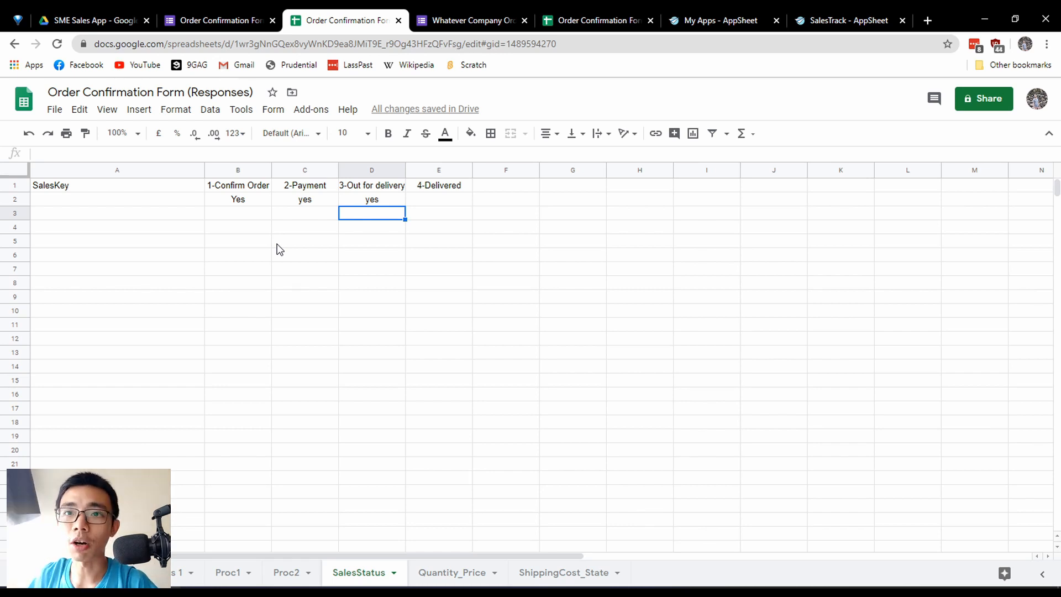
key("Up")
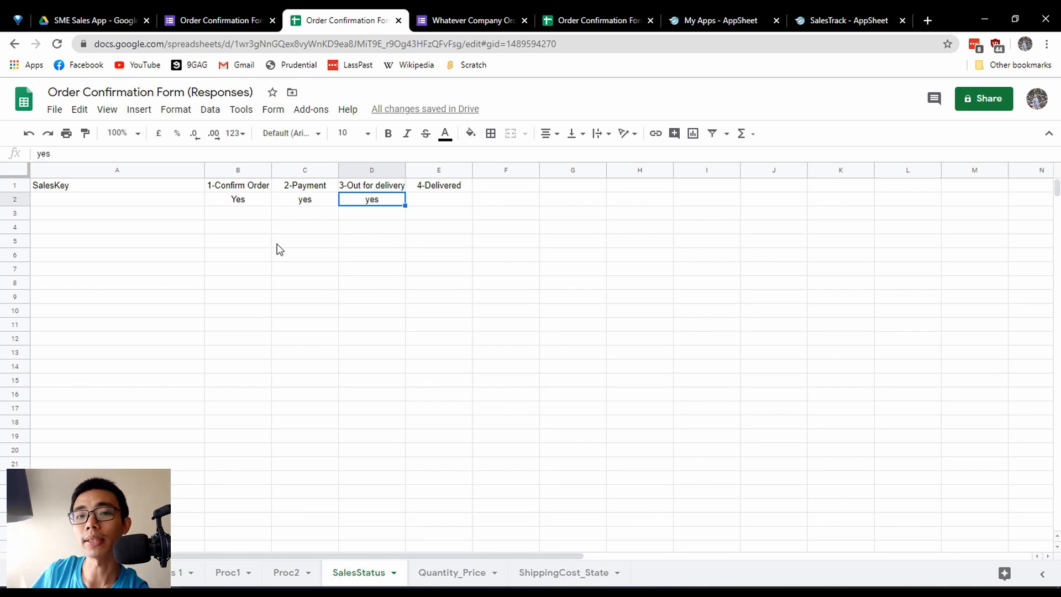
key("Right")
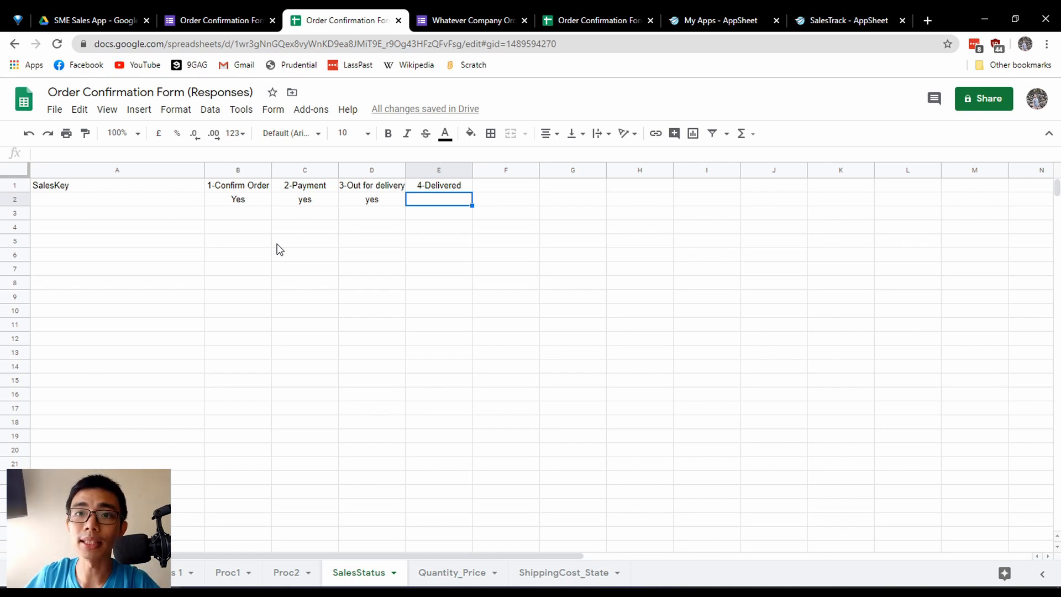
type("yes")
key("Return")
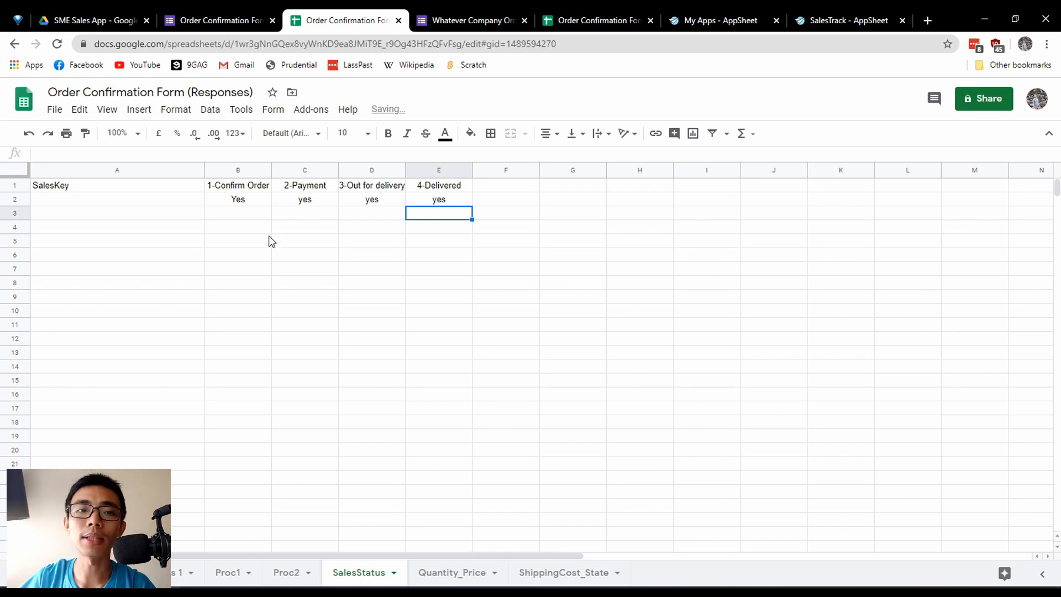
Highlight the row 2 status entries from 1-Confirm Order to 4-Delivered to review the order's progress.
left_click(188, 189)
left_click(325, 200)
left_click(494, 204)
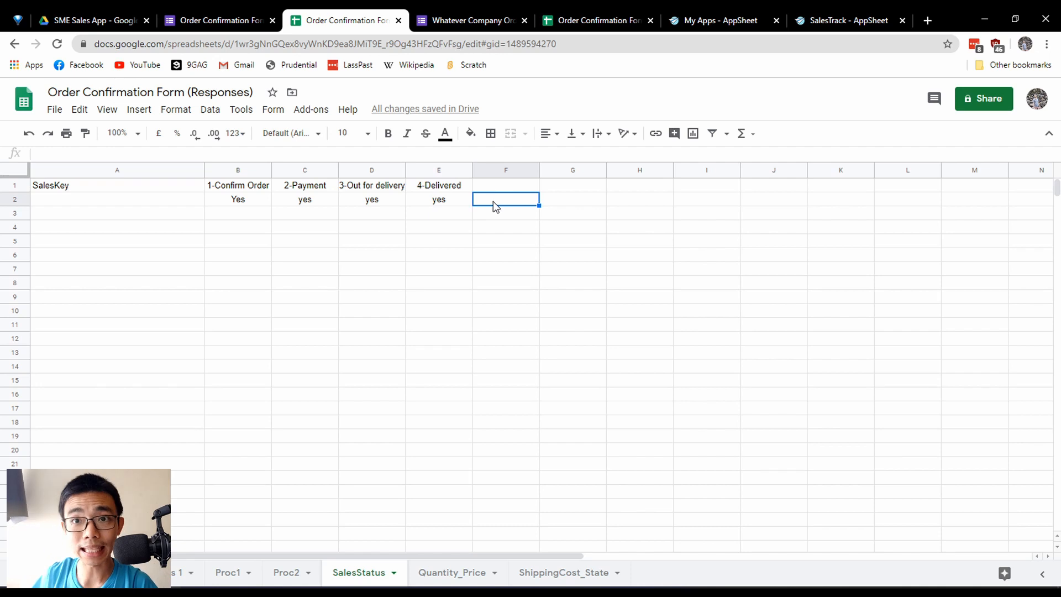
left_click_drag(255, 202, 440, 216)
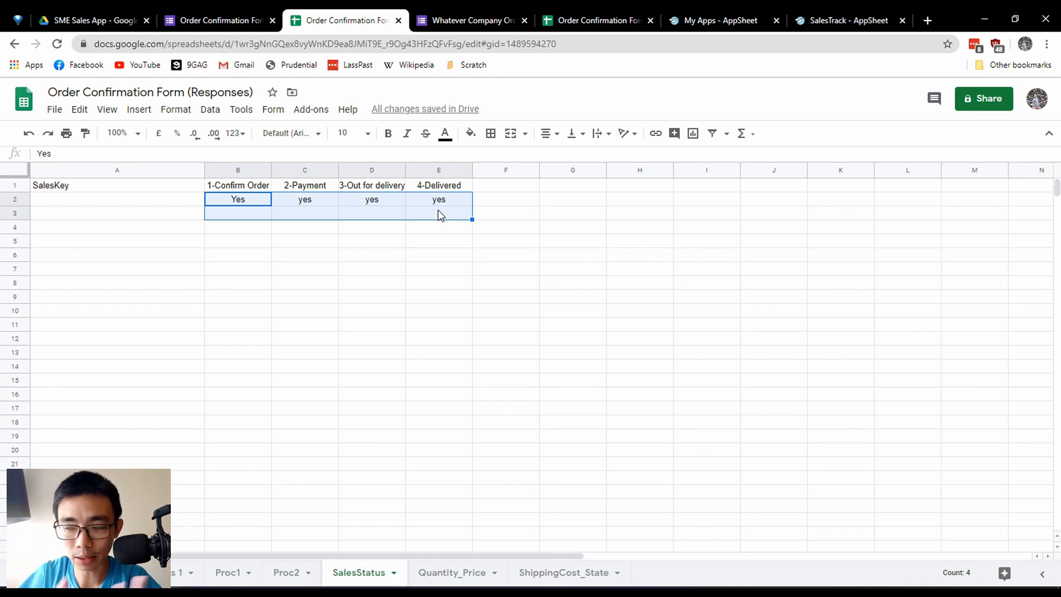
left_click(440, 216)
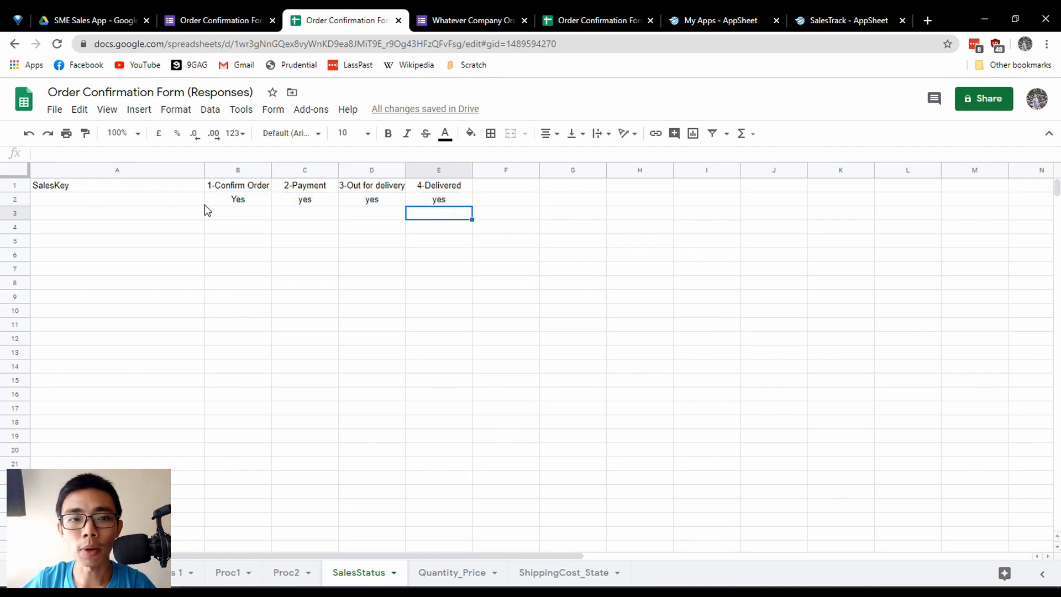
Delete the sample yes entries from all four status columns in row 2 of SalesStatus.
left_click_drag(205, 210, 473, 213)
key("Delete")
left_click(474, 231)
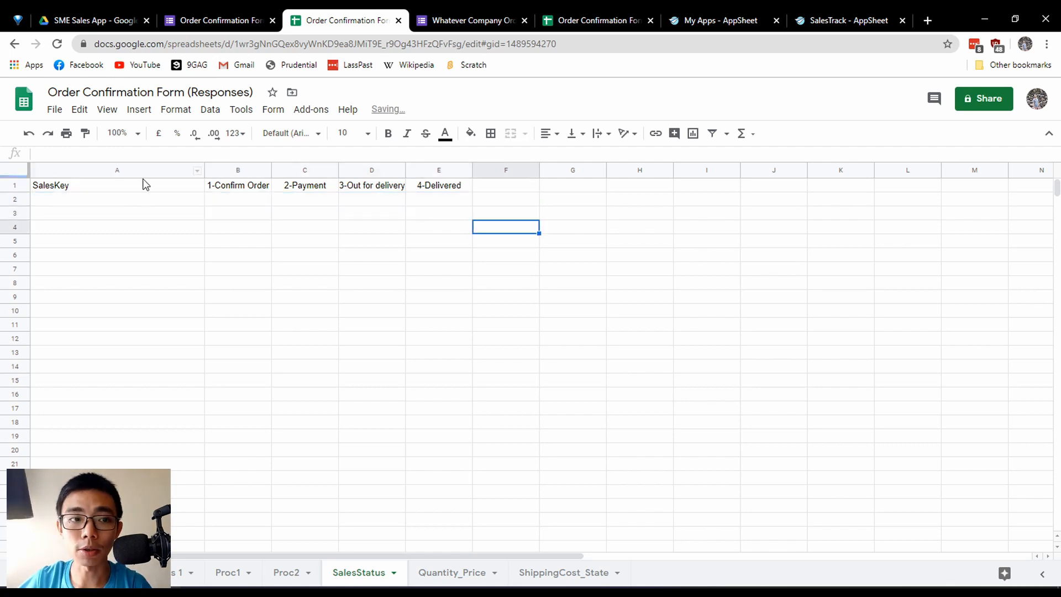
Highlight the SalesStatus headings from SalesKey to 4-Delivered and the empty rows beneath them to examine the table layout.
left_click_drag(145, 184, 440, 188)
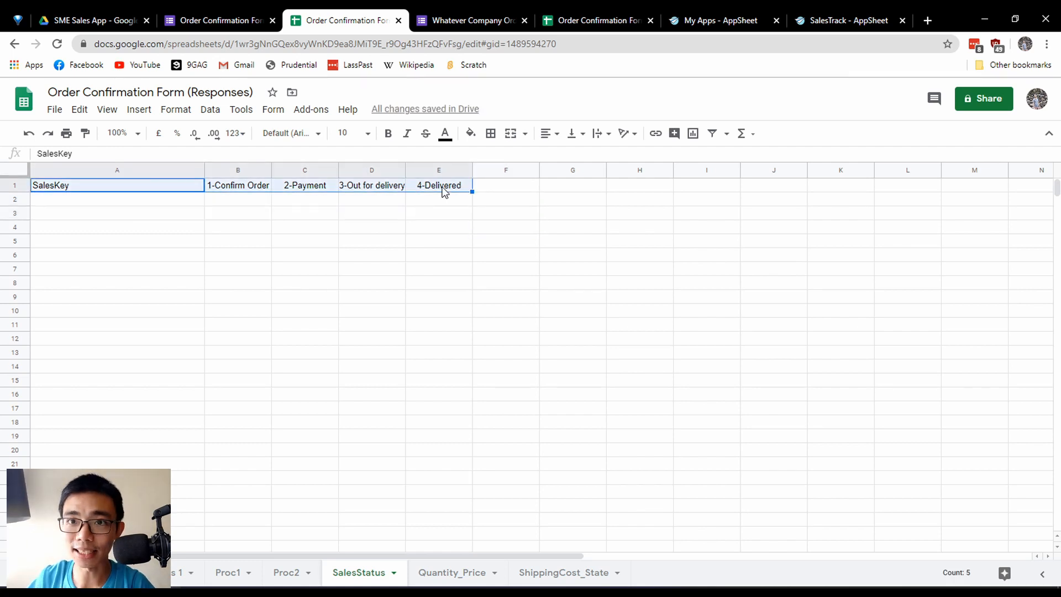
left_click_drag(164, 216, 511, 391)
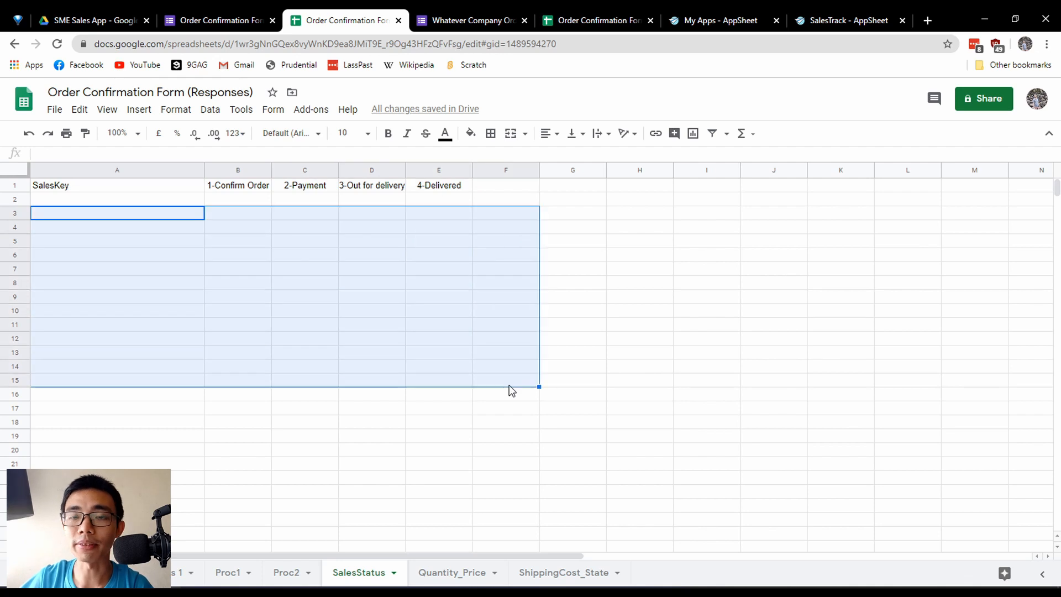
left_click(488, 411)
Open the Quantity_Price sheet and highlight the matching price and discount rule in the order form's Item 1 question.
left_click(462, 573)
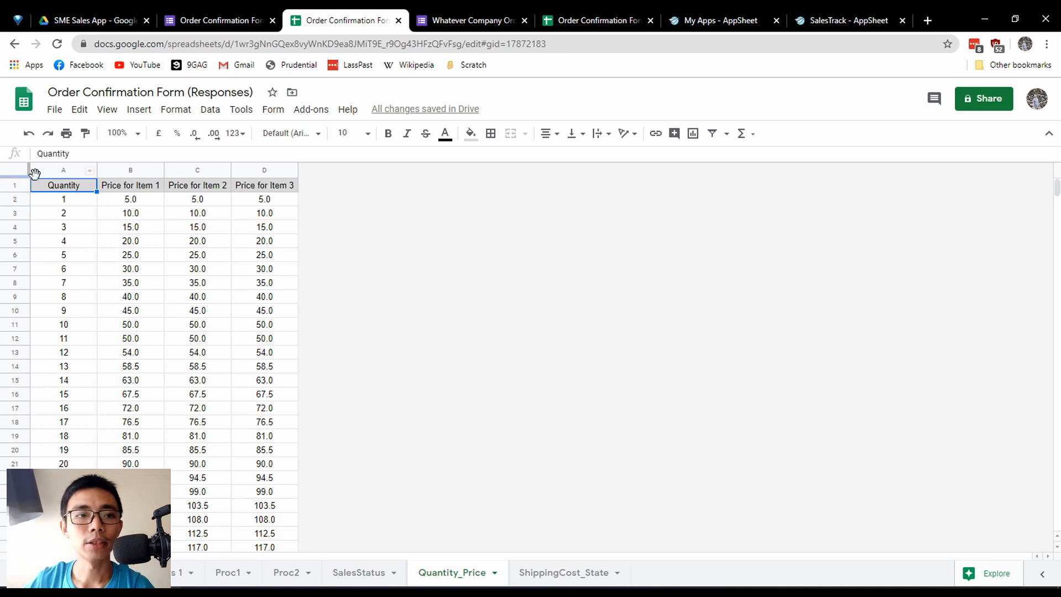
left_click(72, 204)
key("ctrl+shift+Tab")
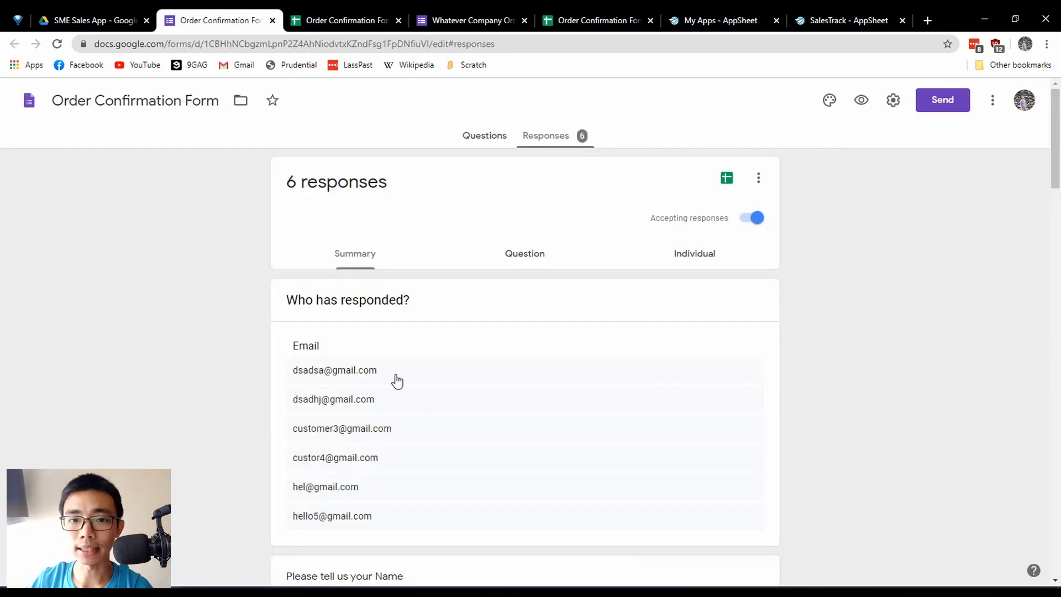
scroll(447, 400, "down", 6)
left_click(470, 142)
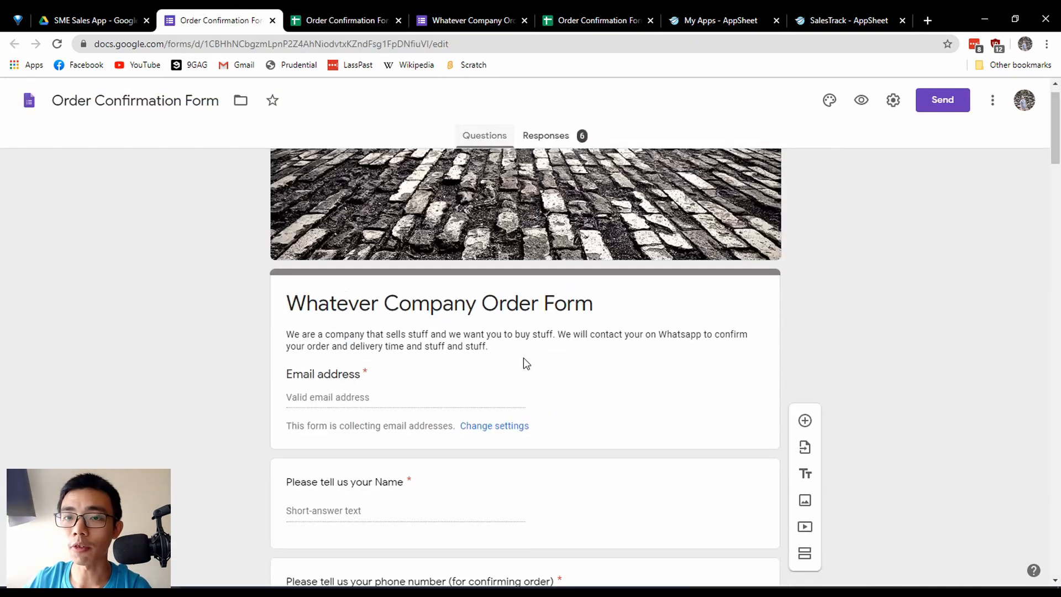
scroll(500, 406, "down", 15)
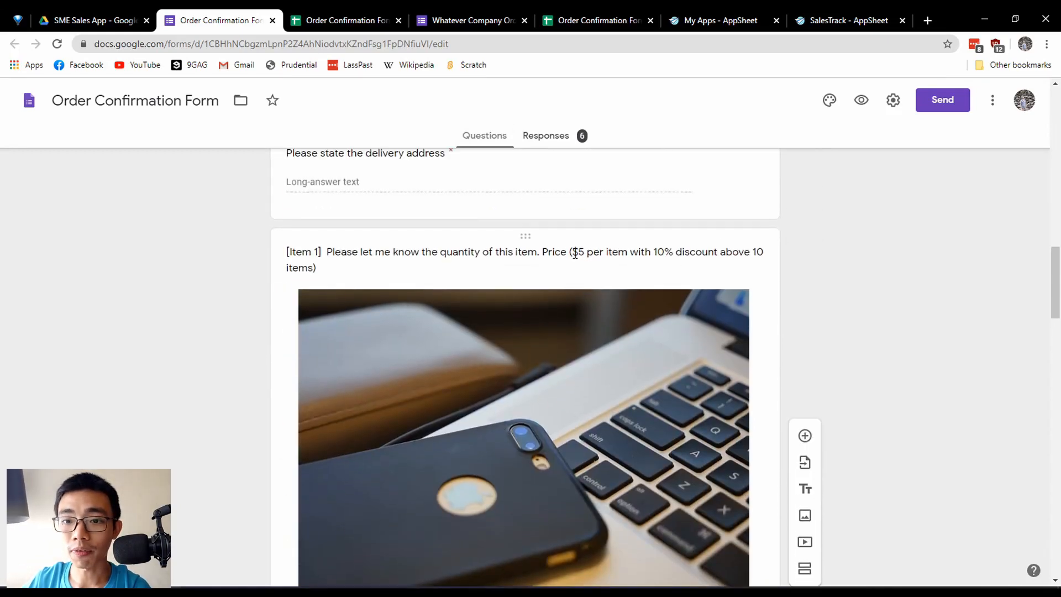
left_click(586, 255)
left_click(407, 278)
left_click_drag(330, 277, 432, 283)
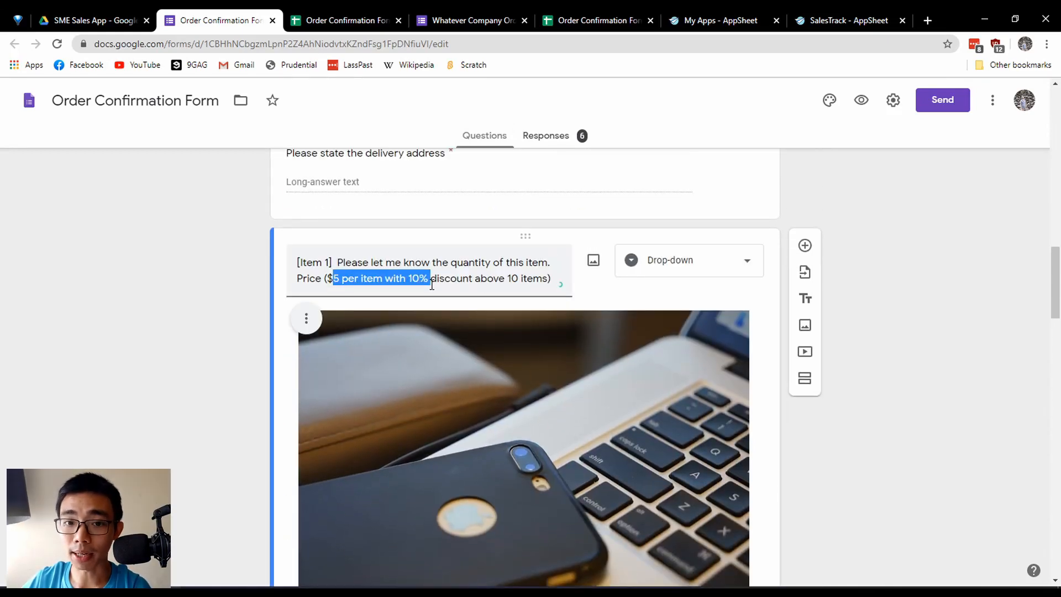
left_click(471, 285)
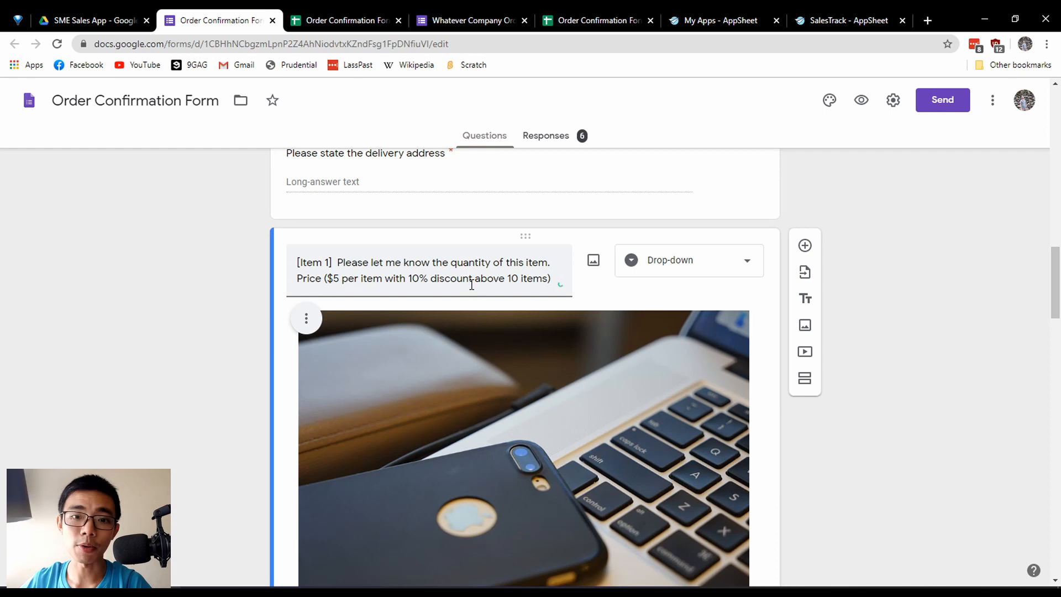
Return to Quantity_Price and highlight the prices for quantities 1 to 10, 11 and 20 to compare them across the three items.
left_click(330, 20)
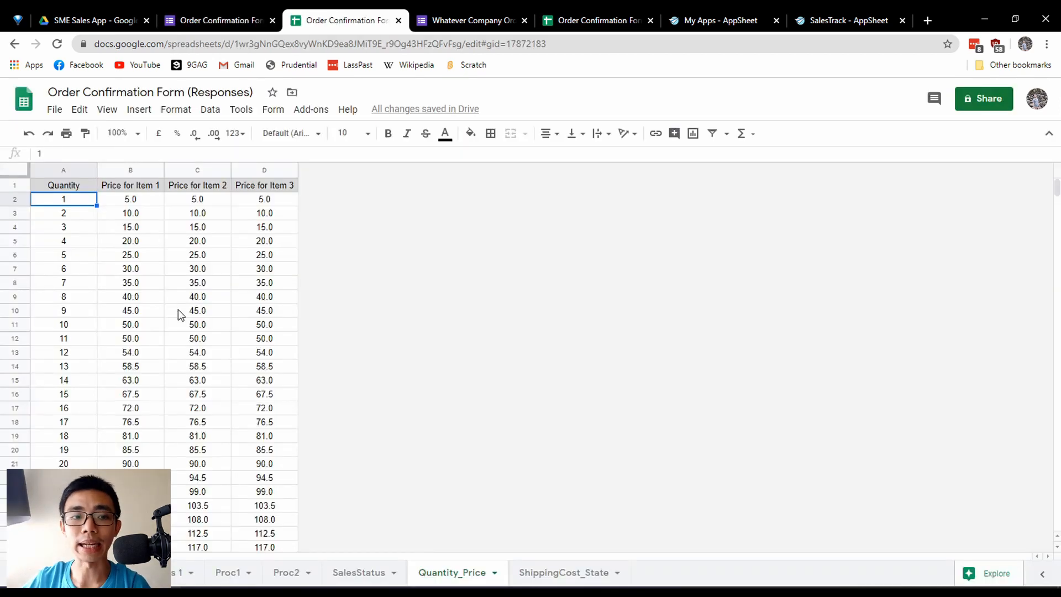
left_click_drag(93, 203, 291, 329)
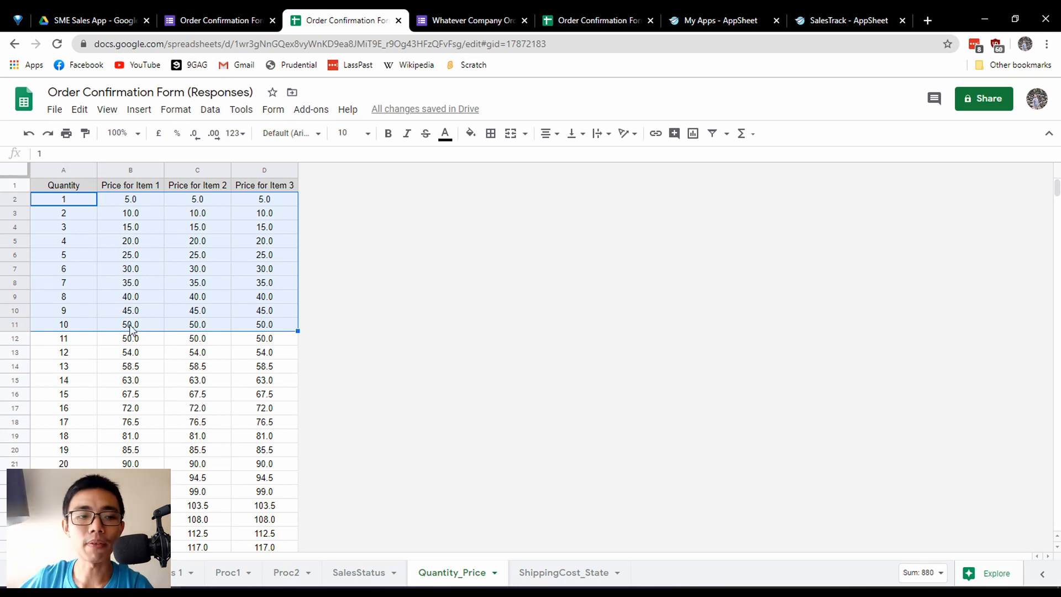
left_click_drag(74, 343, 294, 347)
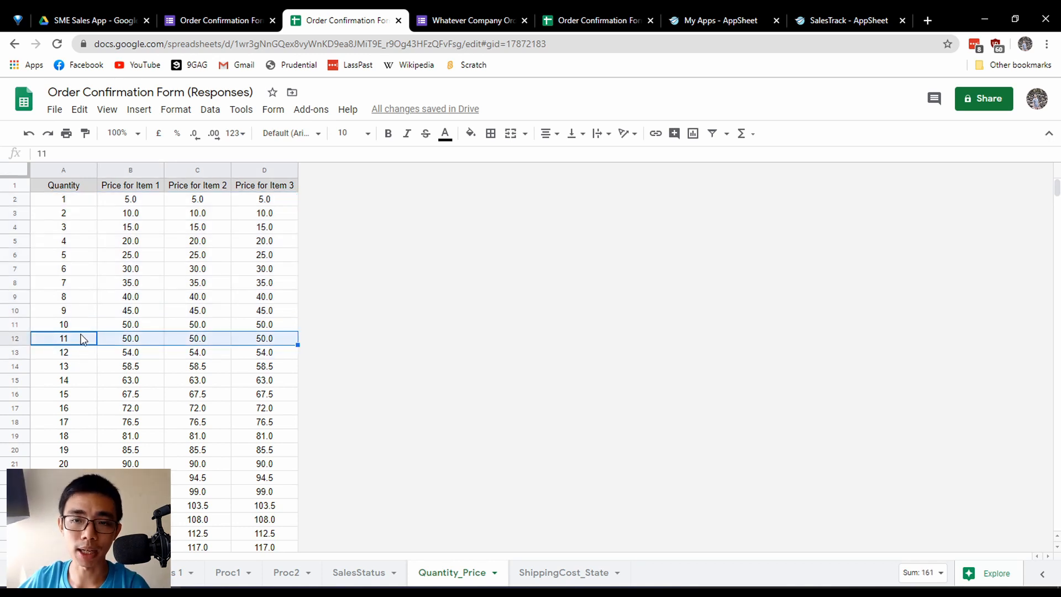
left_click_drag(61, 463, 330, 466)
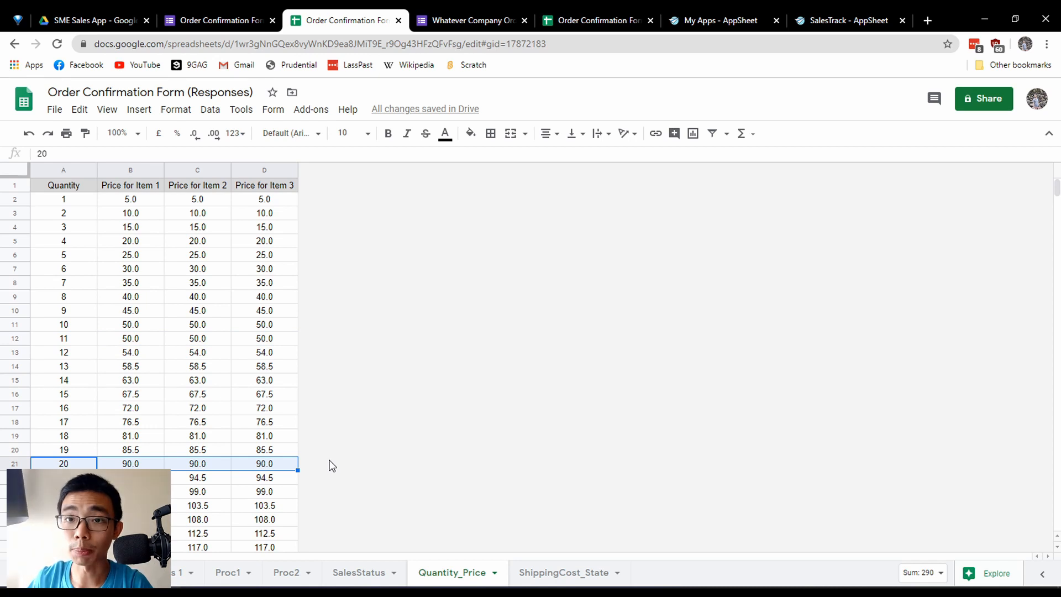
Examine the remaining Quantity_Price rows up to quantity 30 and the empty rows available beneath them for larger quantities.
scroll(331, 466, "down", 3)
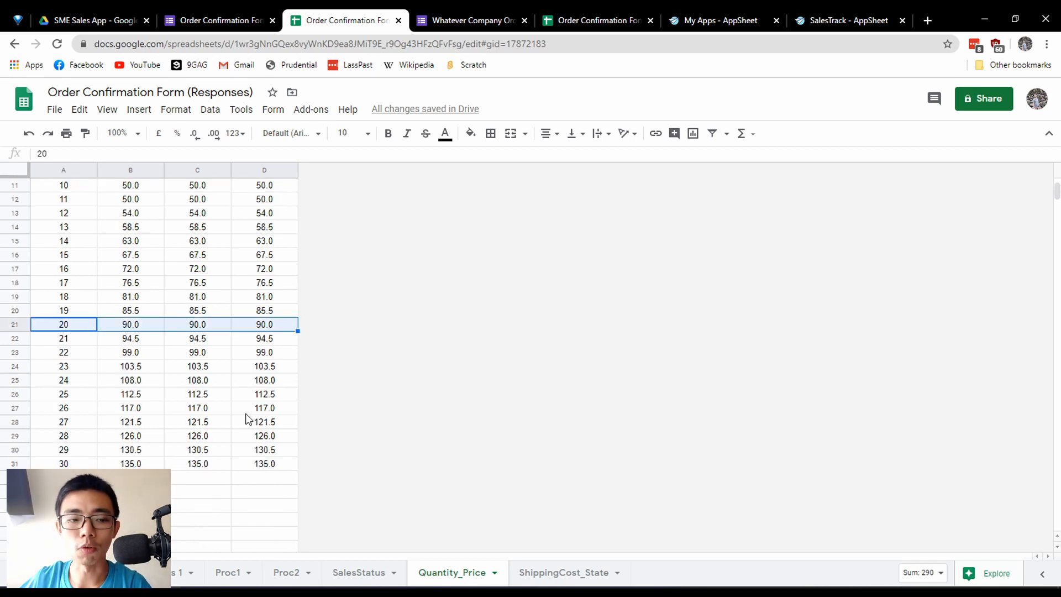
left_click(72, 492)
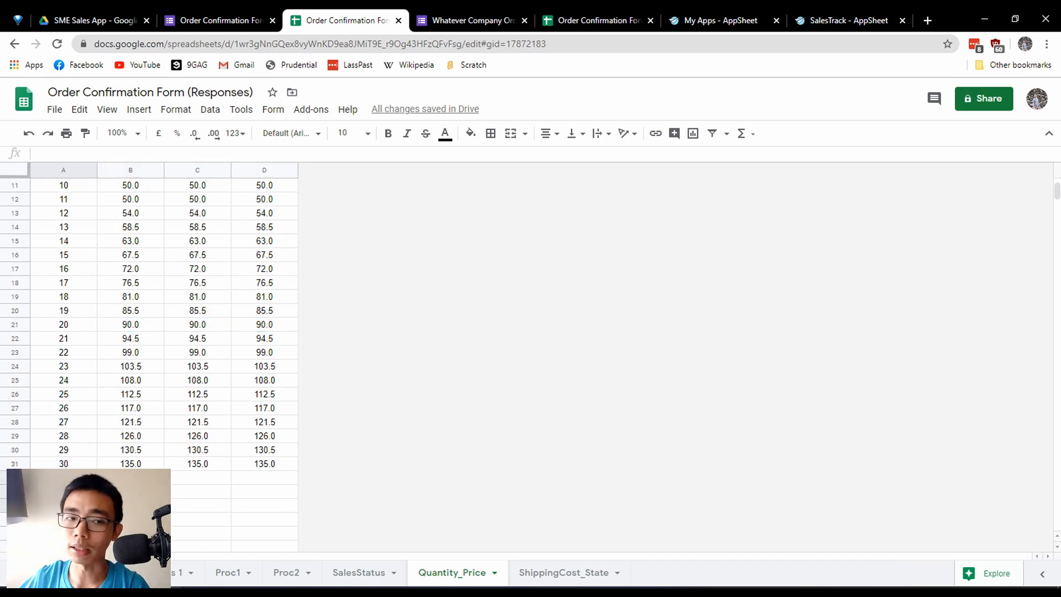
scroll(82, 497, "down", 3)
scroll(89, 387, "down", 1)
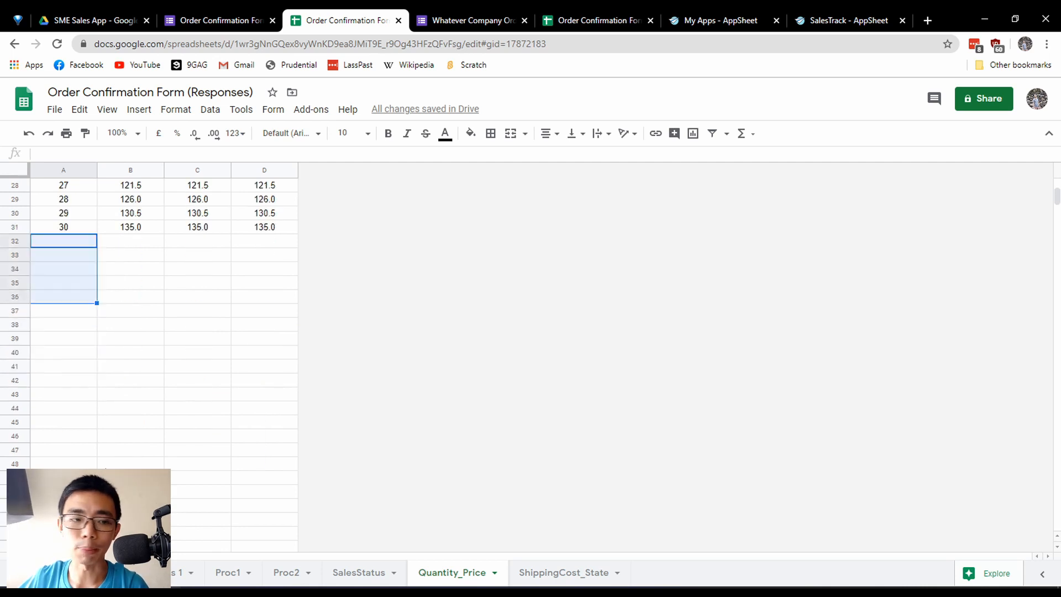
scroll(123, 457, "down", 2)
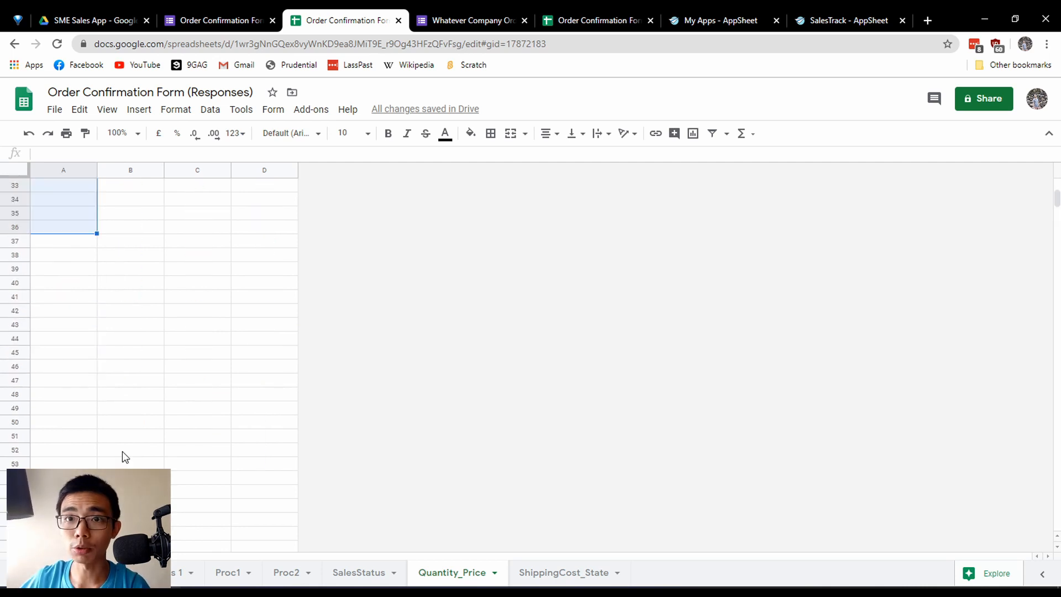
scroll(124, 453, "up", 10)
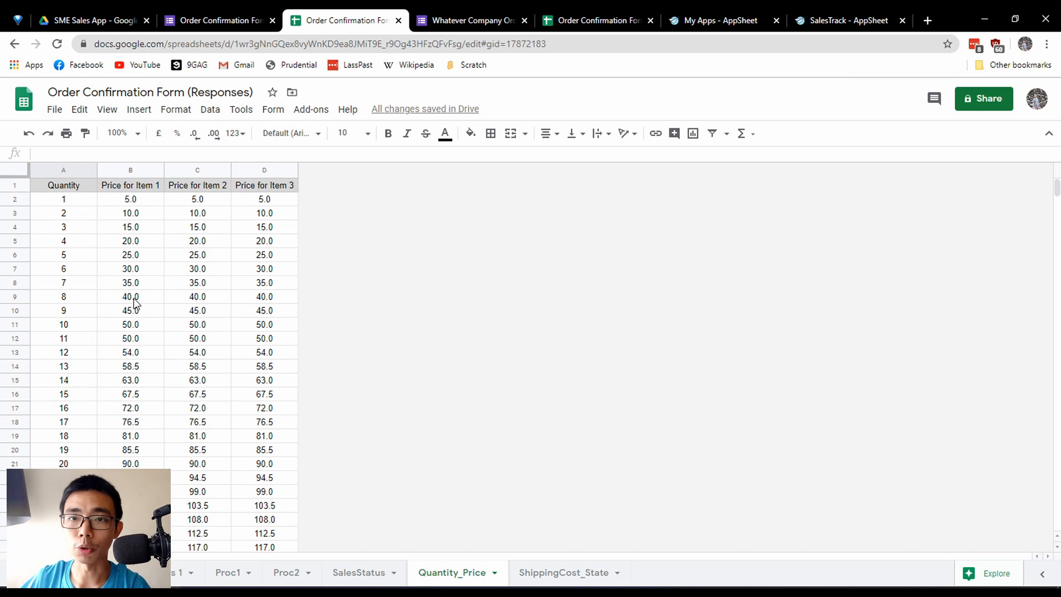
left_click(209, 312)
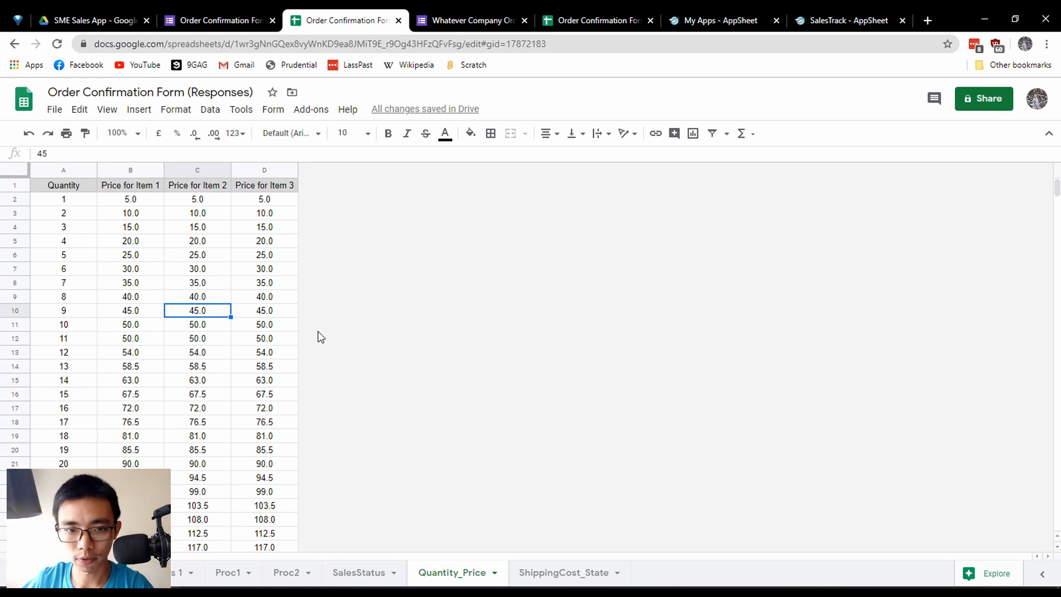
Open the ShippingCost_State sheet and highlight the states and their prices, including the Sarawak and Sabah rows, to review shipping costs.
left_click(558, 572)
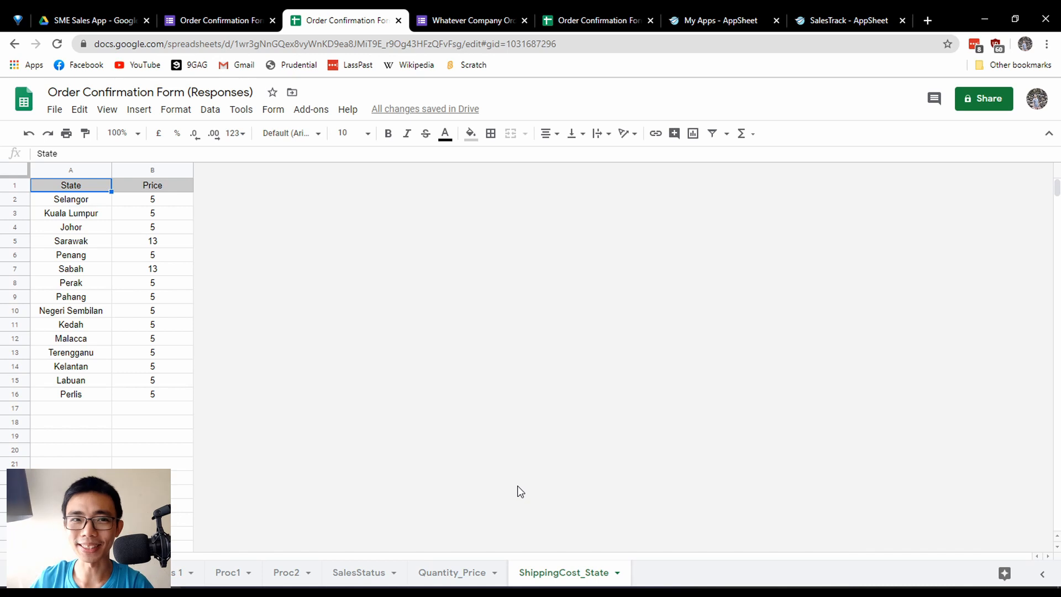
left_click(74, 206)
left_click_drag(74, 206, 179, 387)
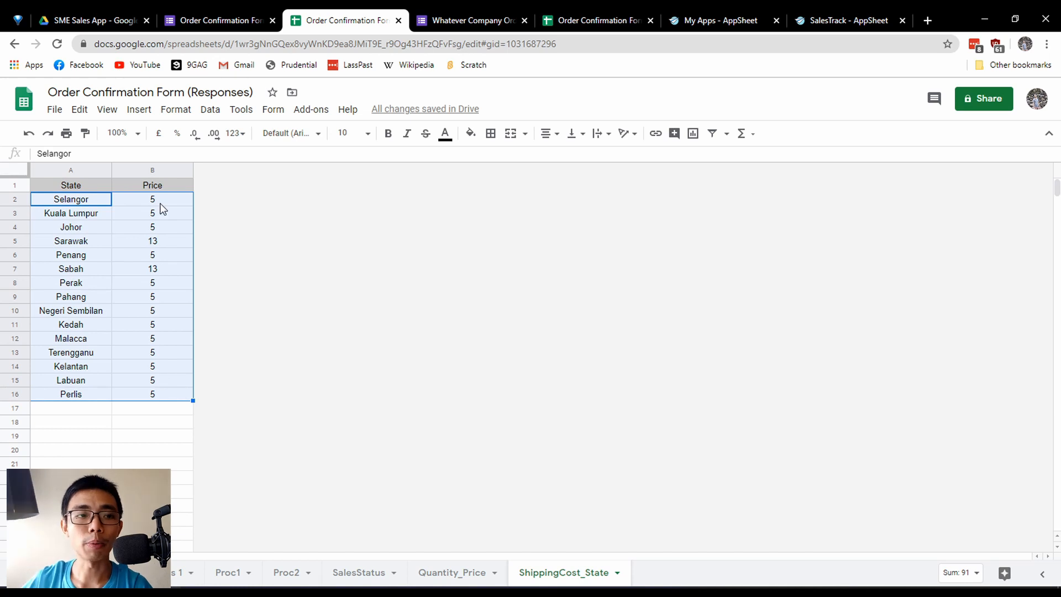
left_click_drag(158, 203, 158, 230)
left_click_drag(68, 240, 201, 273)
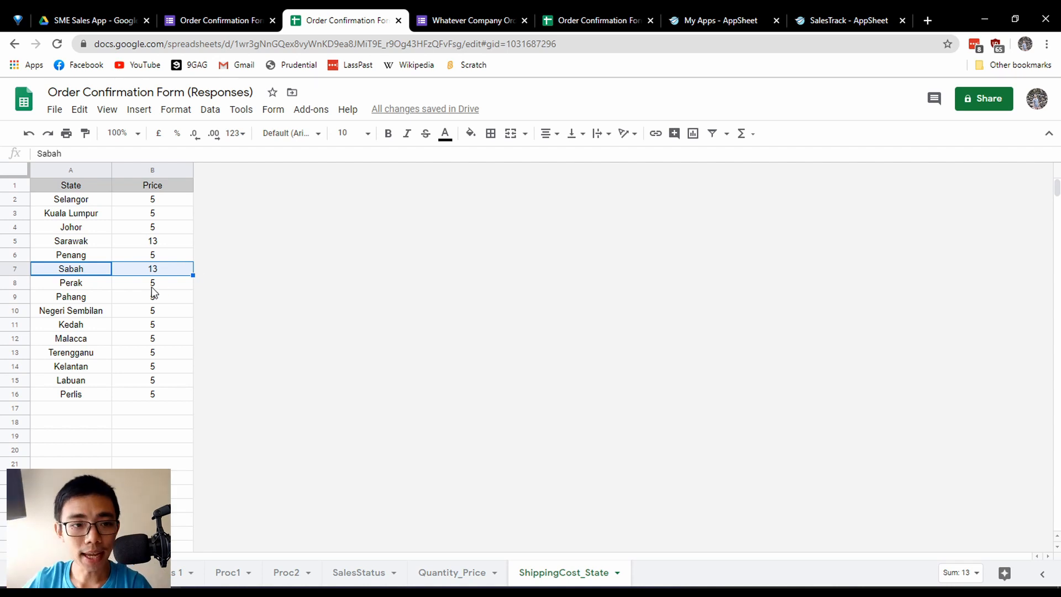
left_click_drag(151, 287, 153, 394)
left_click(138, 425)
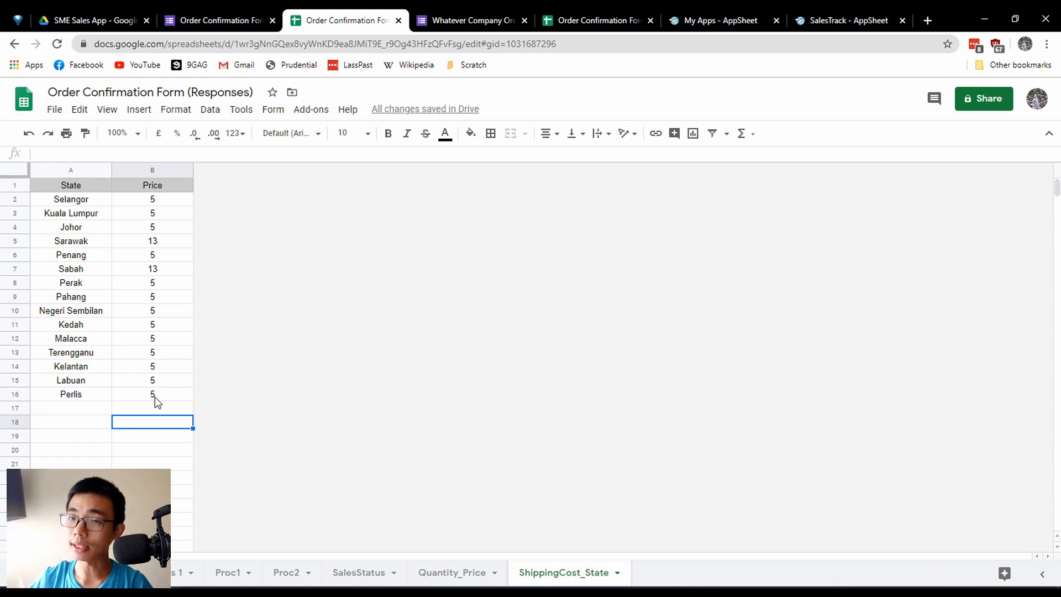
Recheck the Quantity_Price sheet and select the Malacca entry back in ShippingCost_State.
left_click(449, 572)
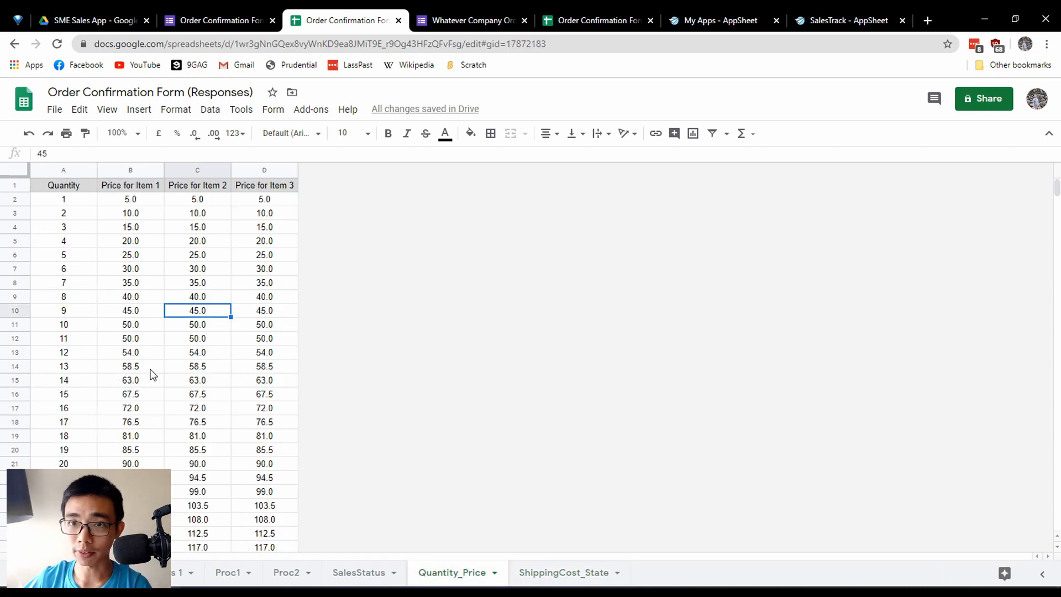
left_click(576, 573)
left_click(70, 343)
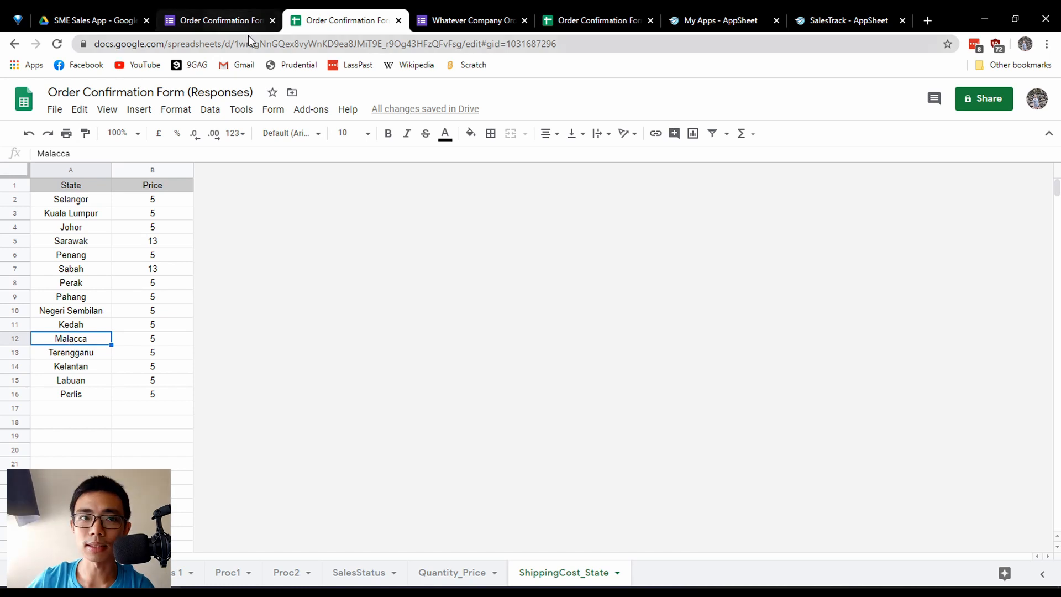
Review the Whatever Company Order Form's questions, from the customer details and state choice through to the item quantity options.
left_click(246, 21)
scroll(400, 243, "up", 10)
scroll(402, 265, "up", 10)
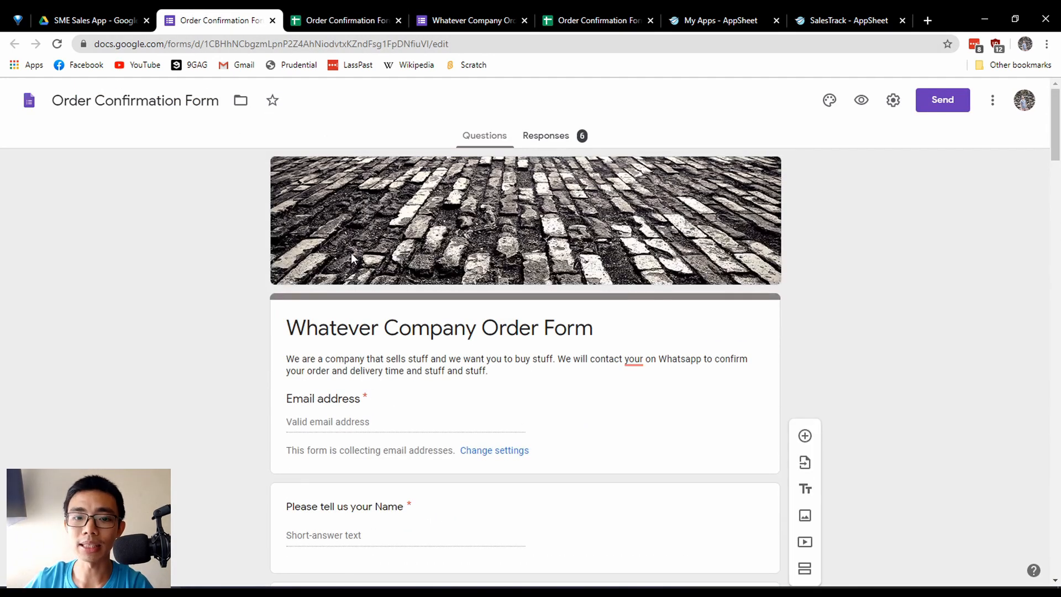
scroll(182, 360, "down", 3)
scroll(188, 361, "down", 1)
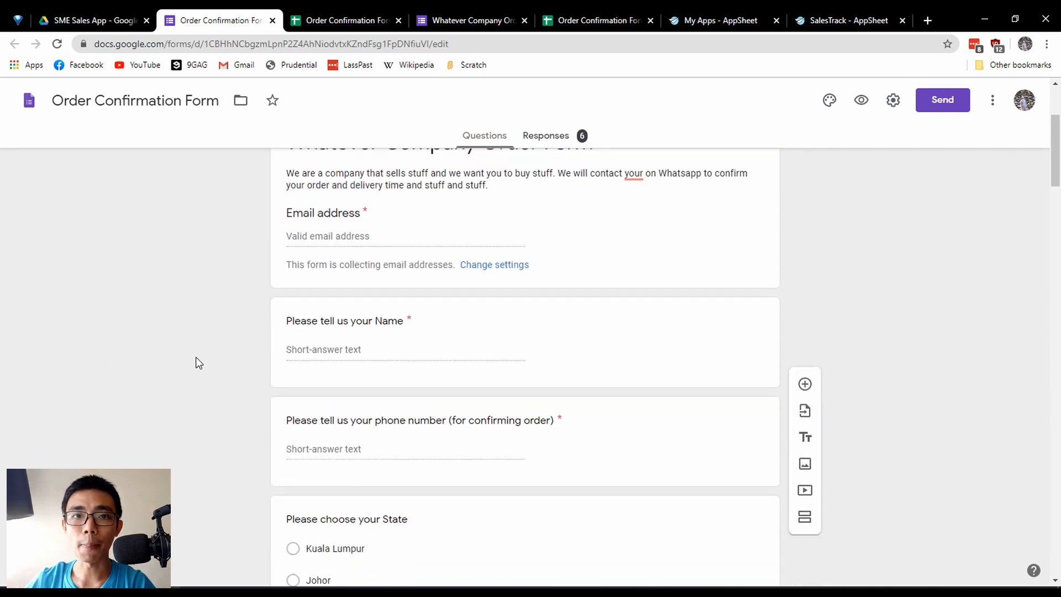
scroll(278, 329, "down", 20)
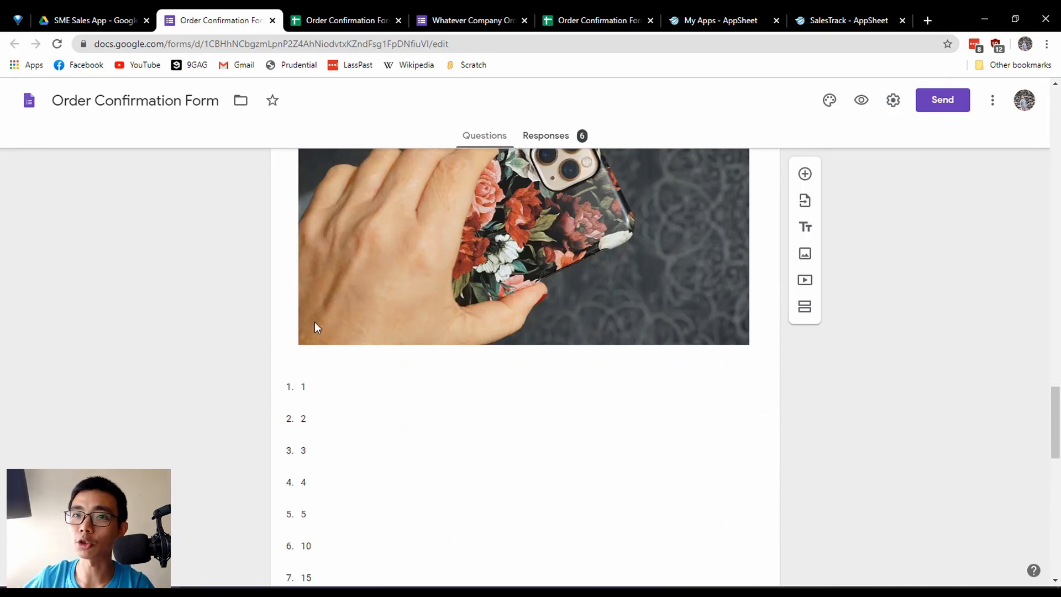
scroll(315, 350, "down", 13)
scroll(267, 387, "up", 20)
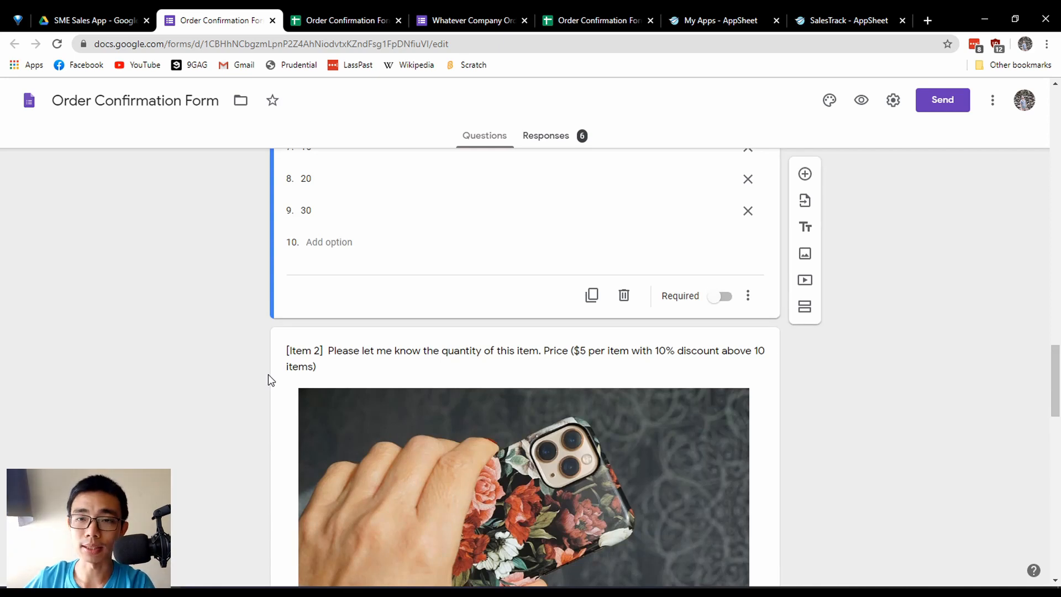
scroll(268, 374, "up", 7)
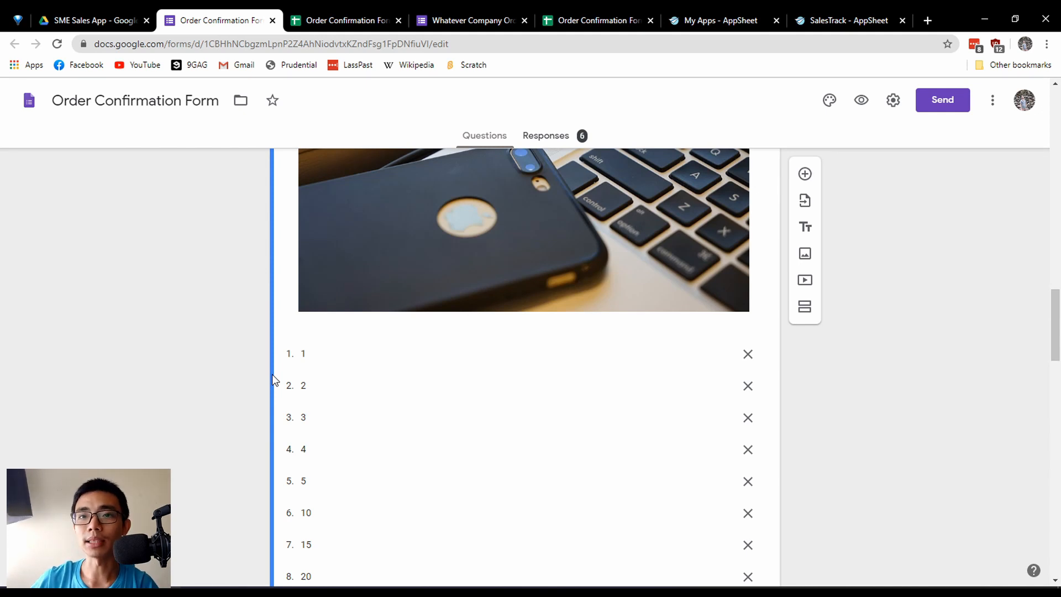
Open the Form responses 1 sheet of the responses spreadsheet and highlight its entries from Timestamp to Item 3, including the empty rows below.
left_click(338, 10)
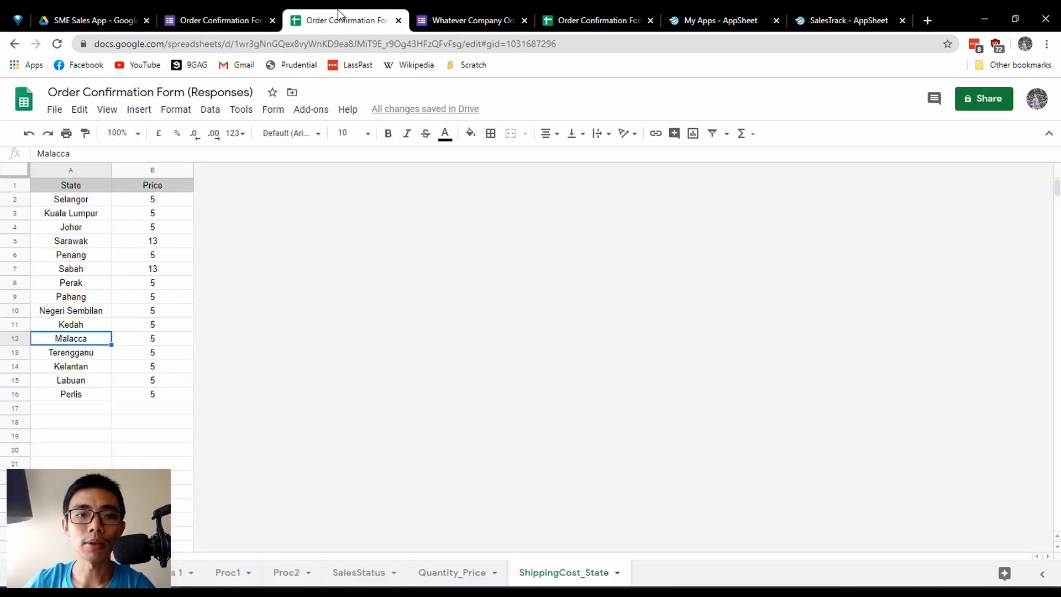
left_click(176, 573)
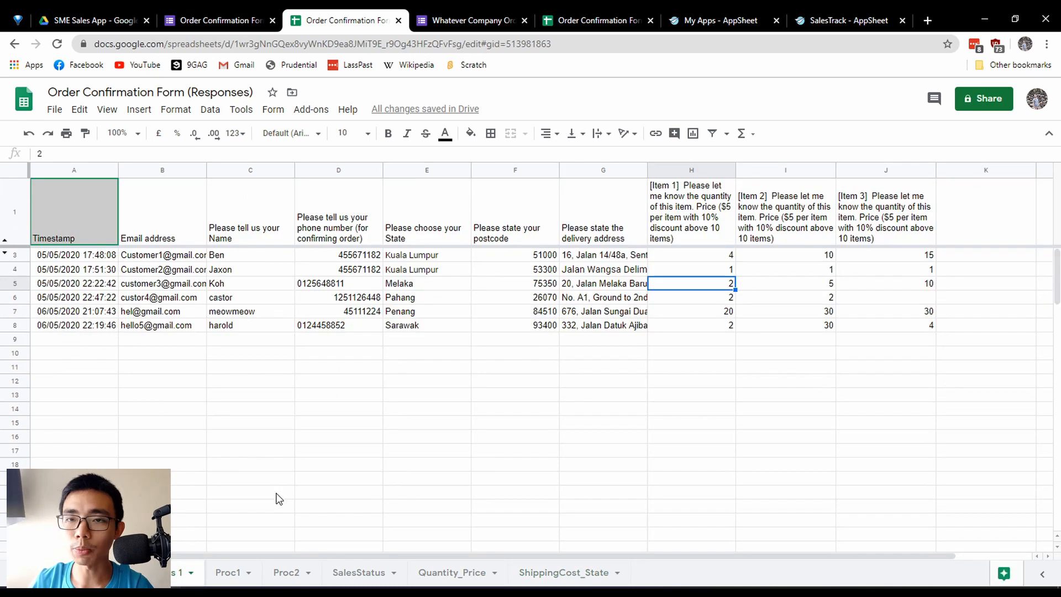
left_click_drag(99, 257, 906, 451)
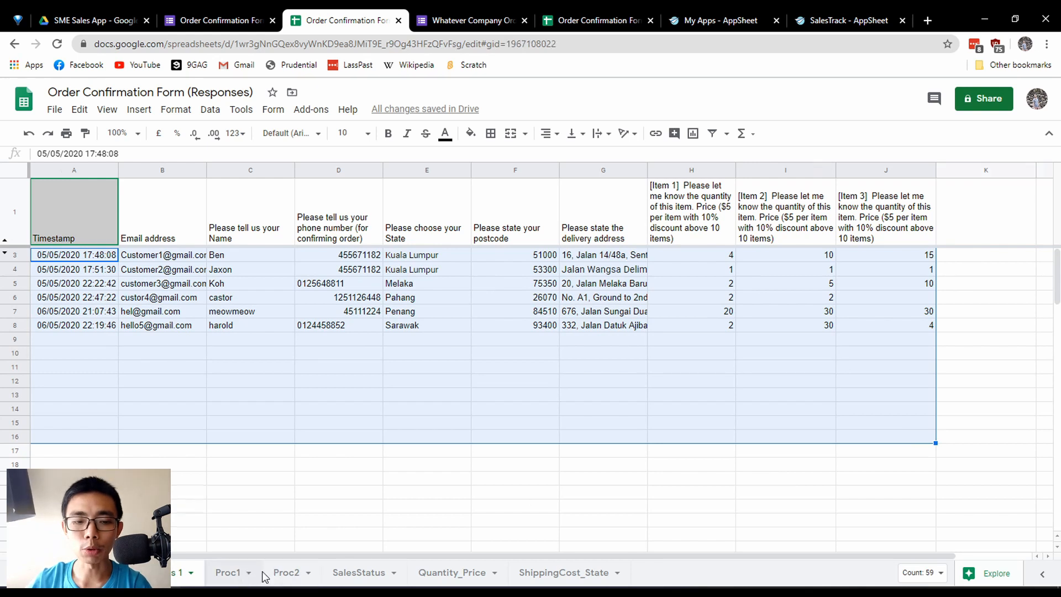
Highlight the Proc2 headings from Timestamp to Item 3 and open Proc1 to compare the processed data.
left_click(285, 573)
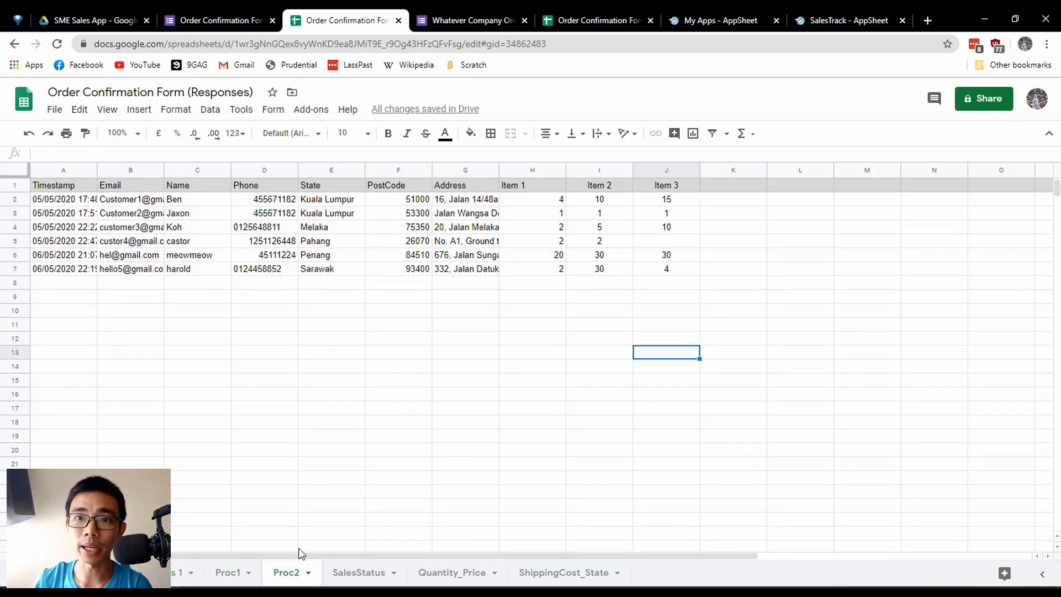
left_click_drag(70, 188, 668, 192)
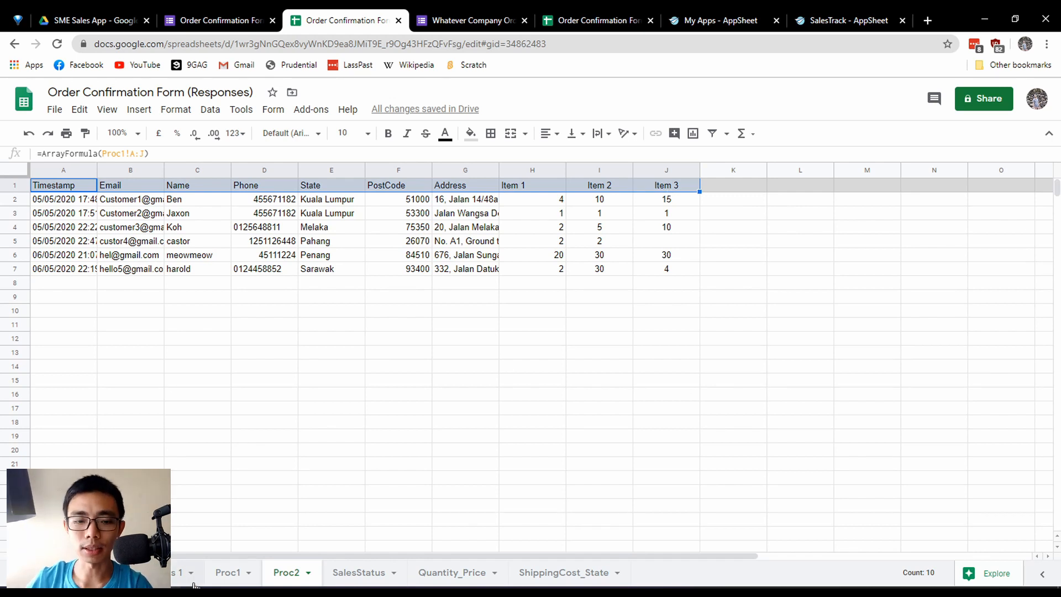
left_click(229, 573)
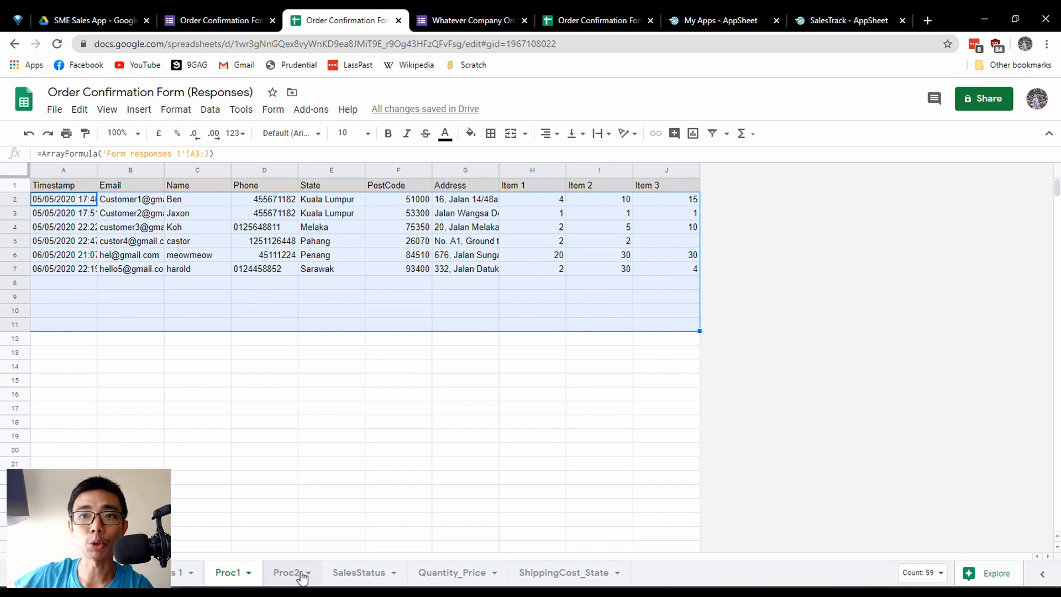
Highlight the SalesStatus table from SalesKey to 4-Delivered and revisit the Quantity_Price and ShippingCost_State sheets.
left_click(376, 576)
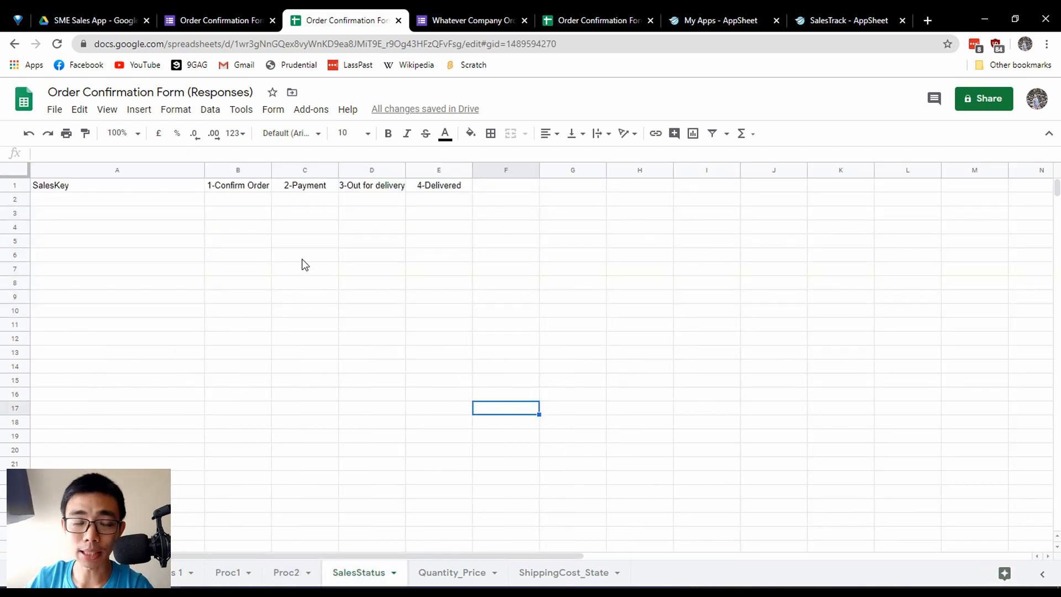
left_click_drag(154, 187, 442, 384)
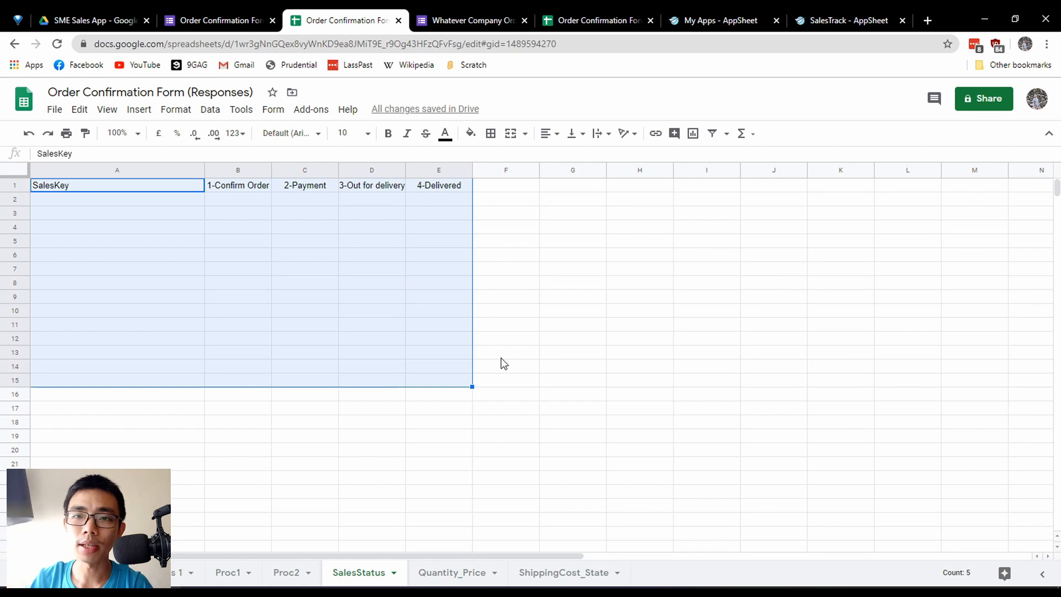
left_click(500, 421)
left_click(452, 572)
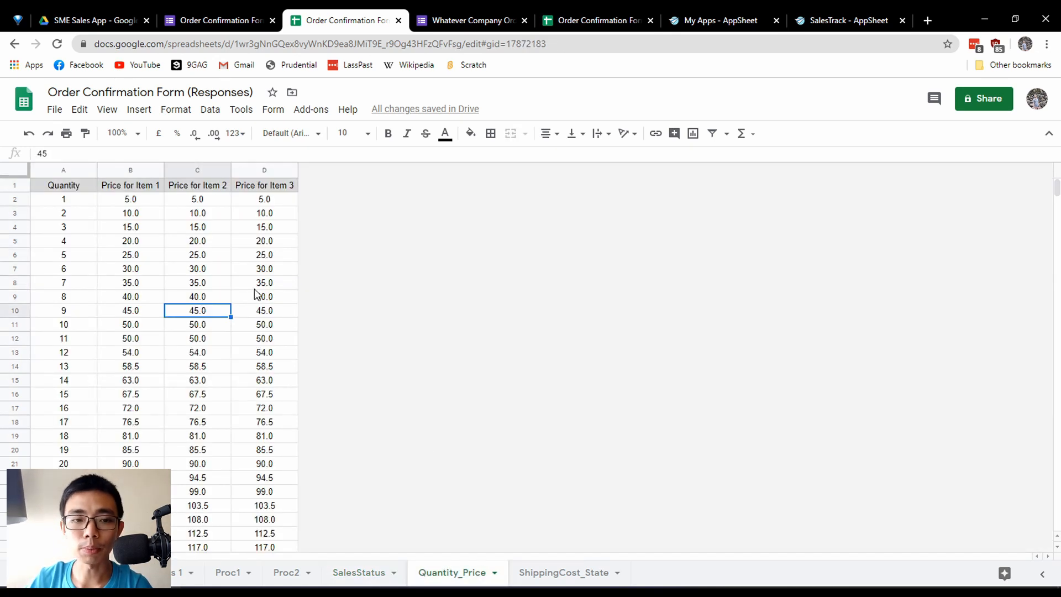
left_click(580, 572)
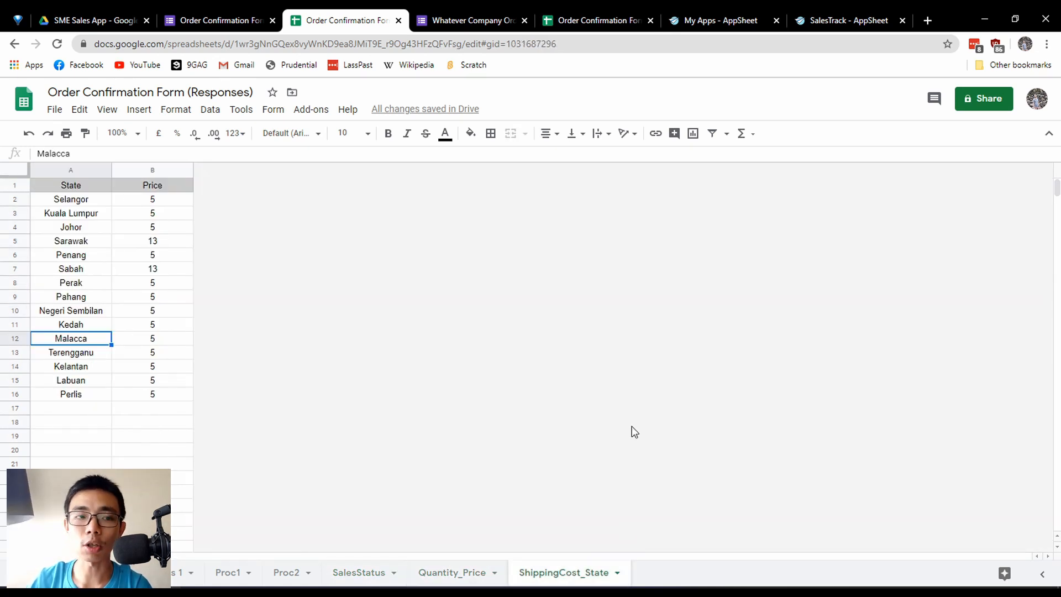